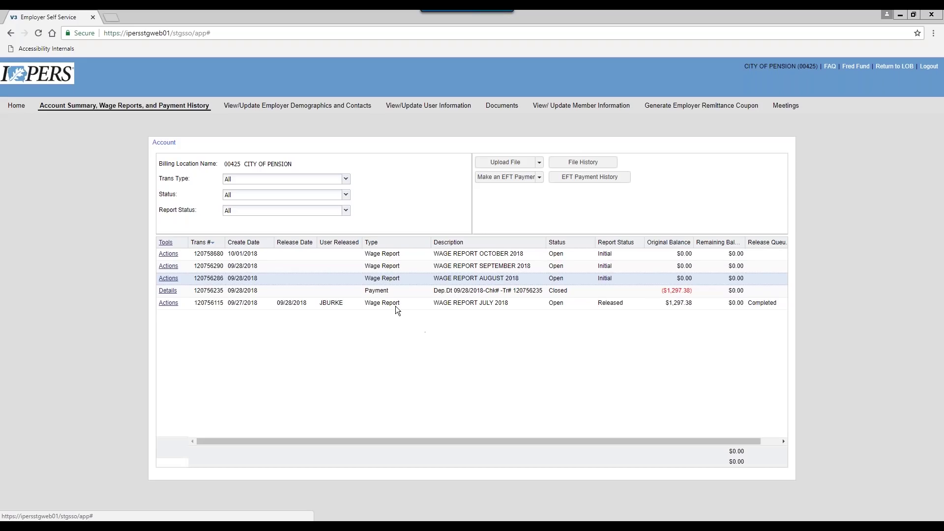
Filter the account transactions to the Wage Report transaction type.
left_click(345, 179)
left_click(345, 180)
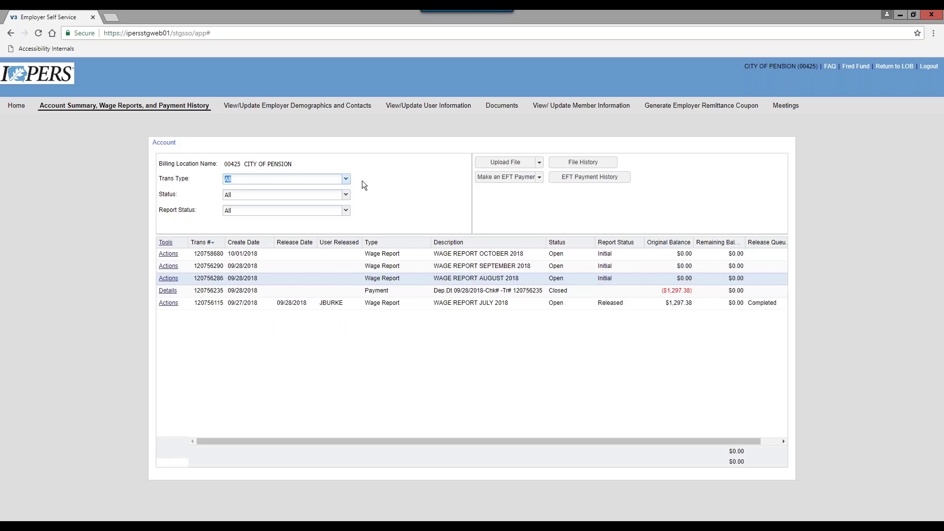
left_click(345, 180)
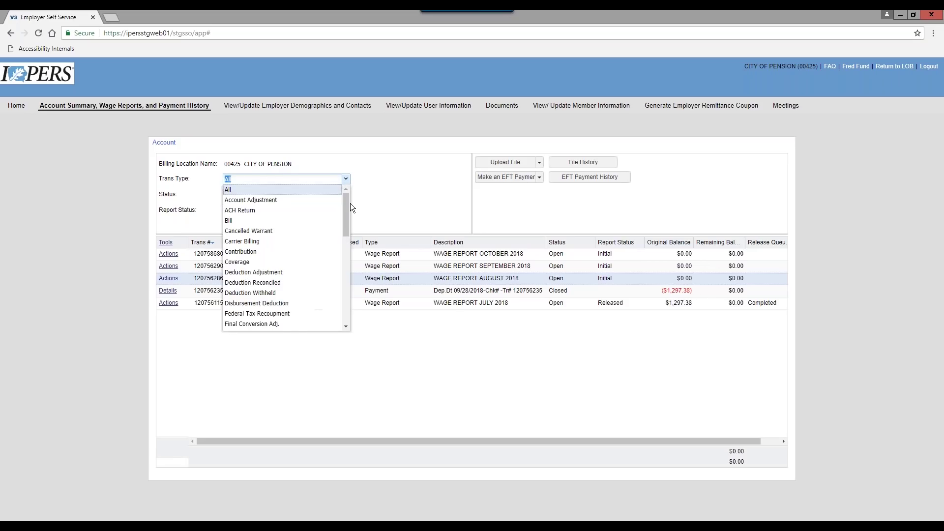
left_click_drag(347, 208, 343, 300)
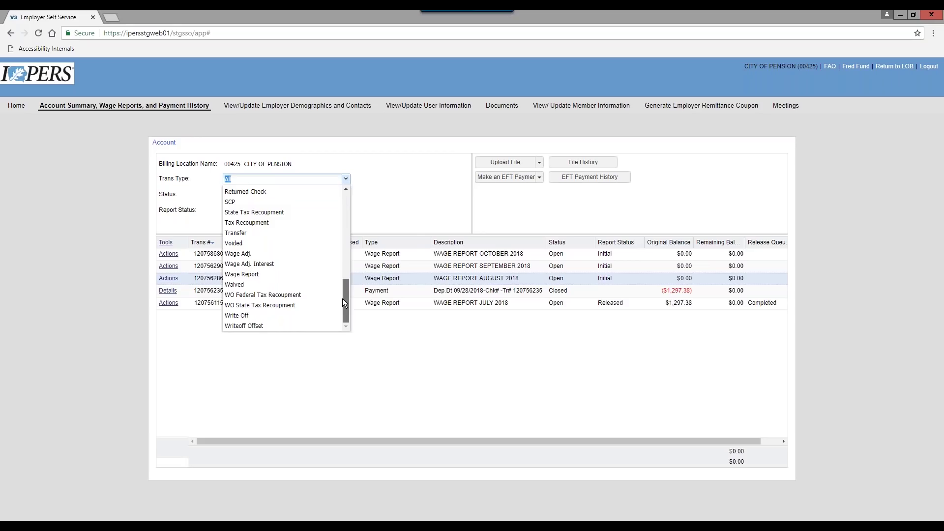
left_click(261, 273)
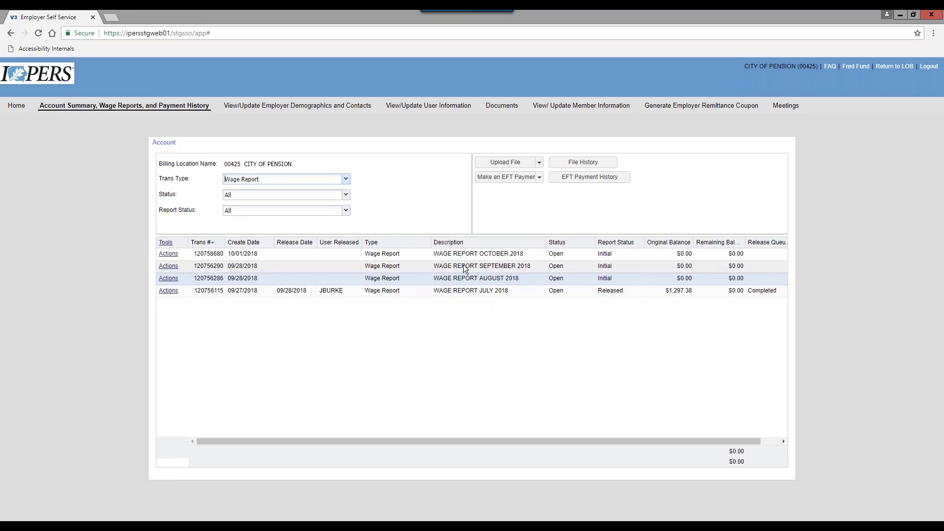
Change the transaction type filter to Payment so only payments are listed.
left_click(347, 181)
scroll(349, 203, "up", 5)
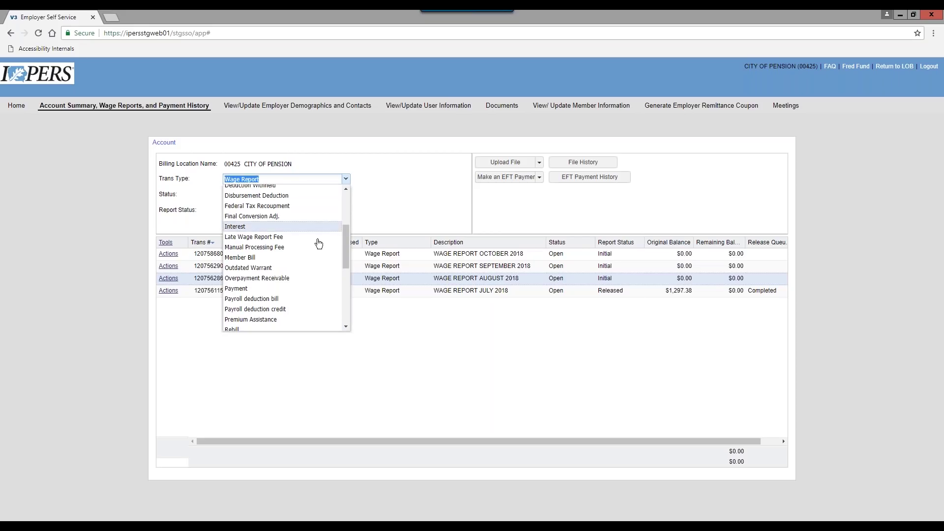
left_click(236, 289)
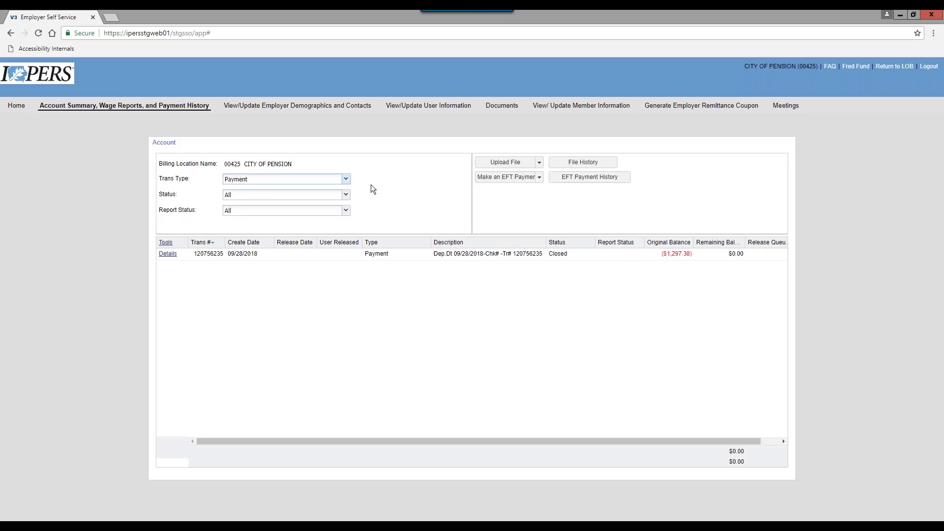
Reset the transaction type filter to All.
left_click(347, 179)
scroll(349, 193, "up", 3)
left_click(255, 191)
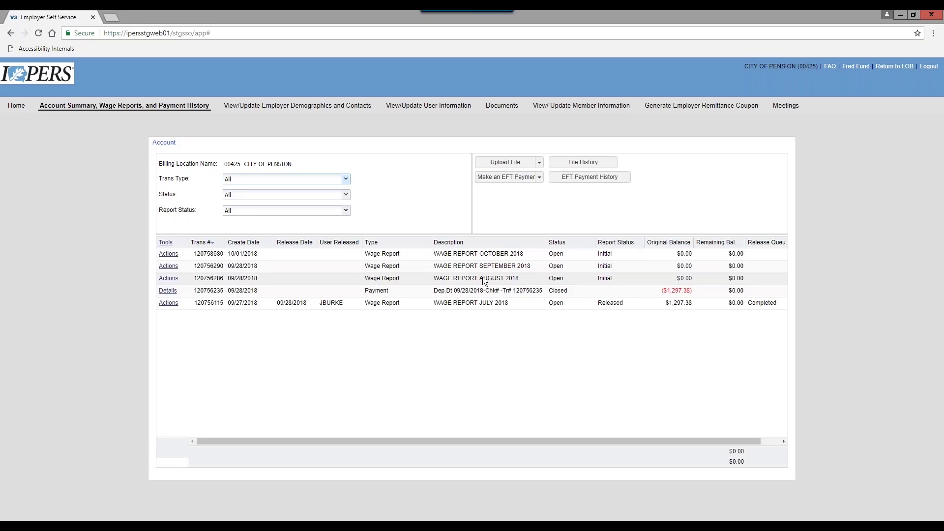
Select the August 2018 wage report in the transaction list and open it for editing.
left_click(468, 278)
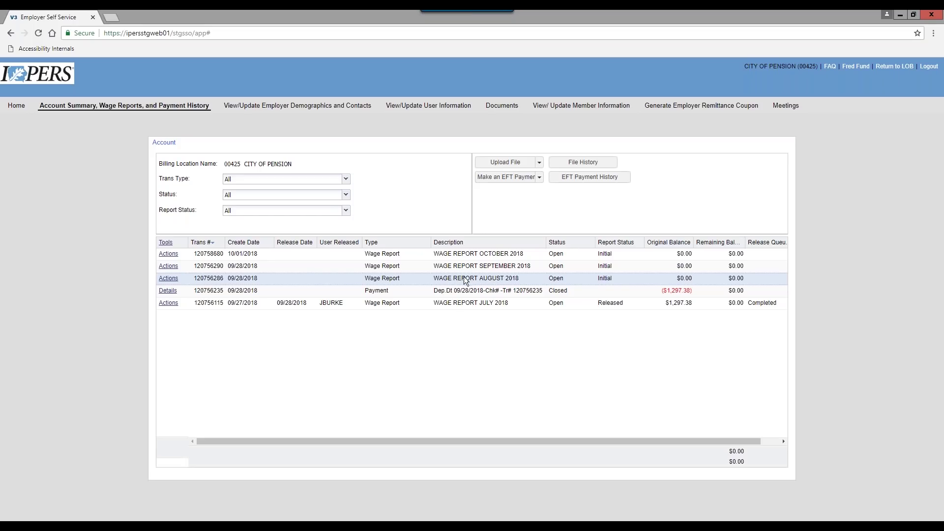
left_click(167, 279)
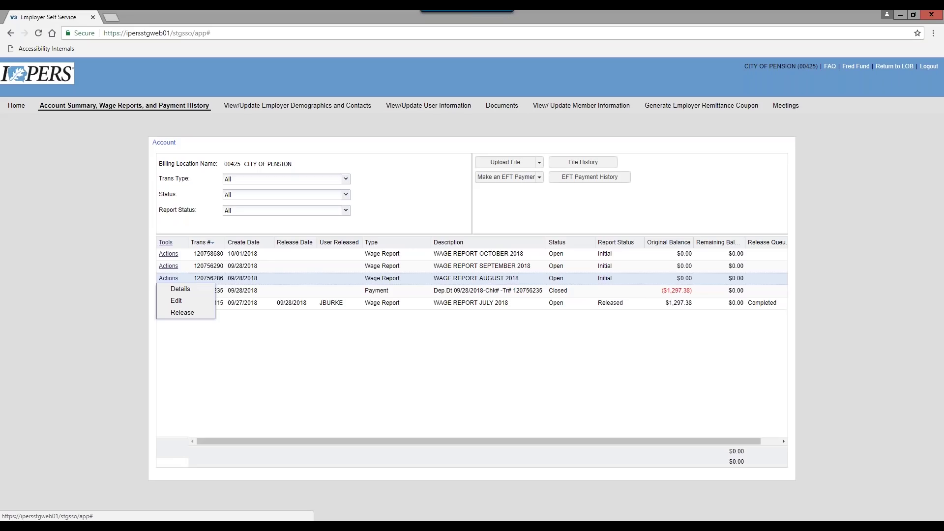
left_click(188, 304)
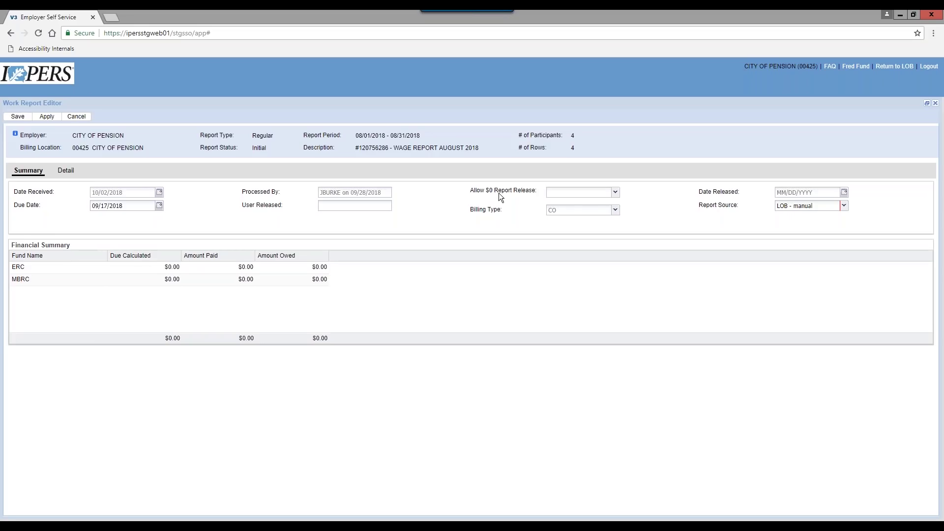
View the Allow $0 Report Release choices without picking one, and show the report's member details.
left_click(616, 192)
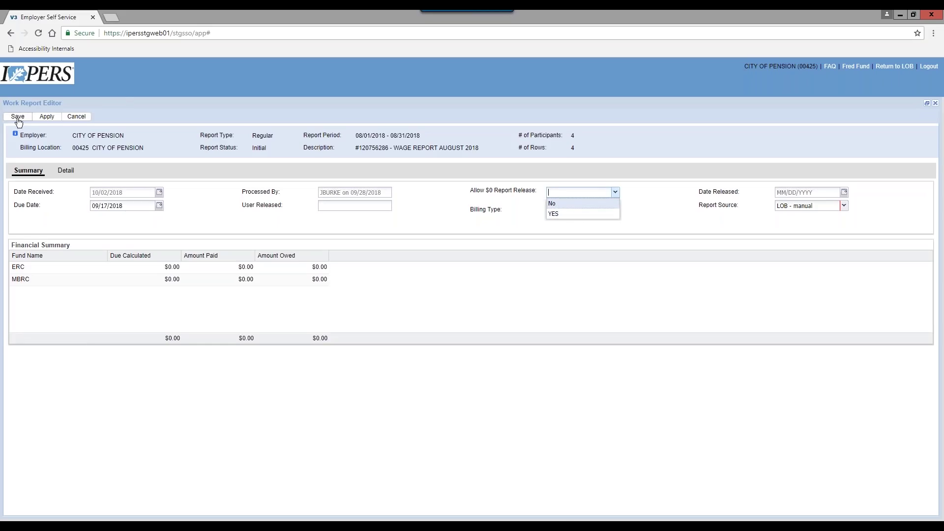
left_click(666, 194)
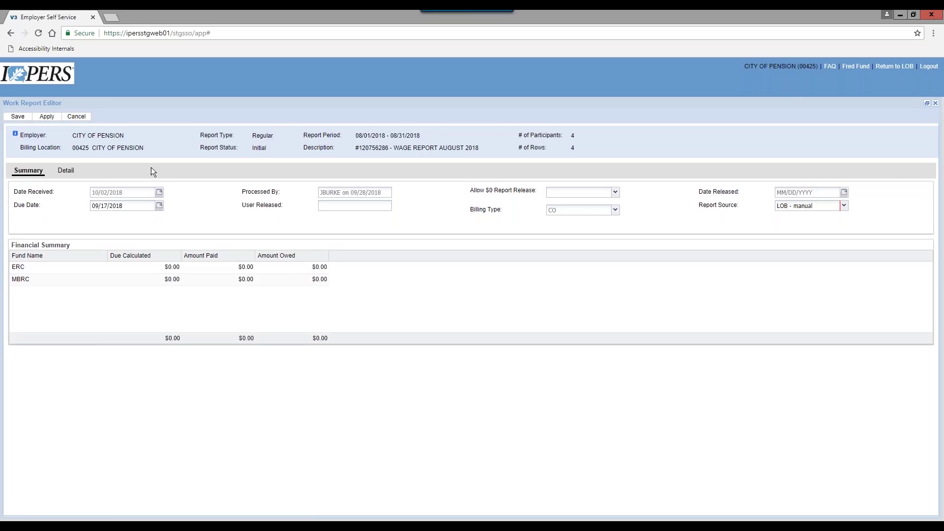
left_click(64, 173)
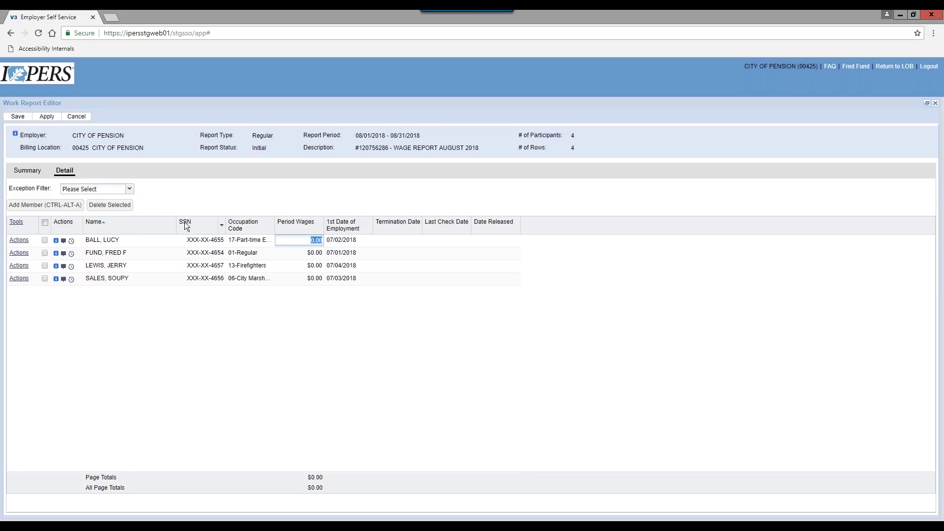
Try sorting the member rows by name and by occupation code, ending with names in ascending order.
left_click(93, 222)
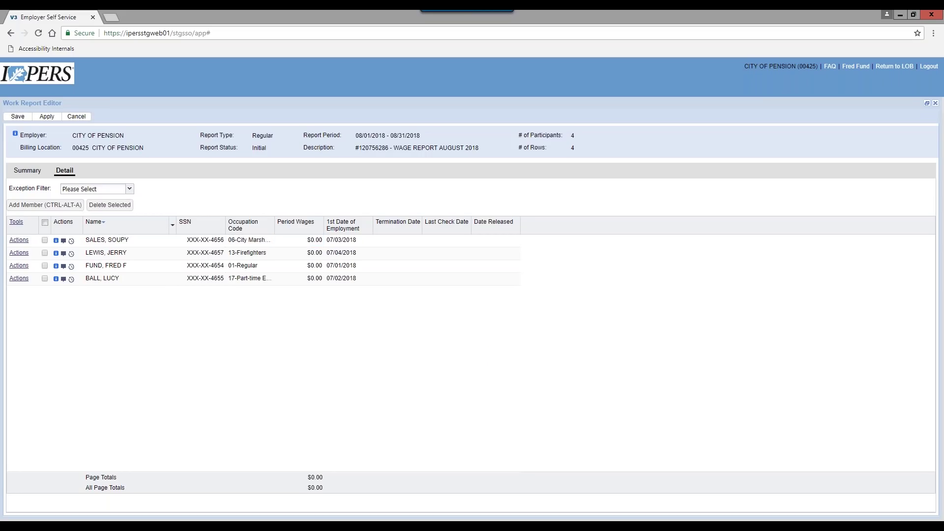
left_click(95, 223)
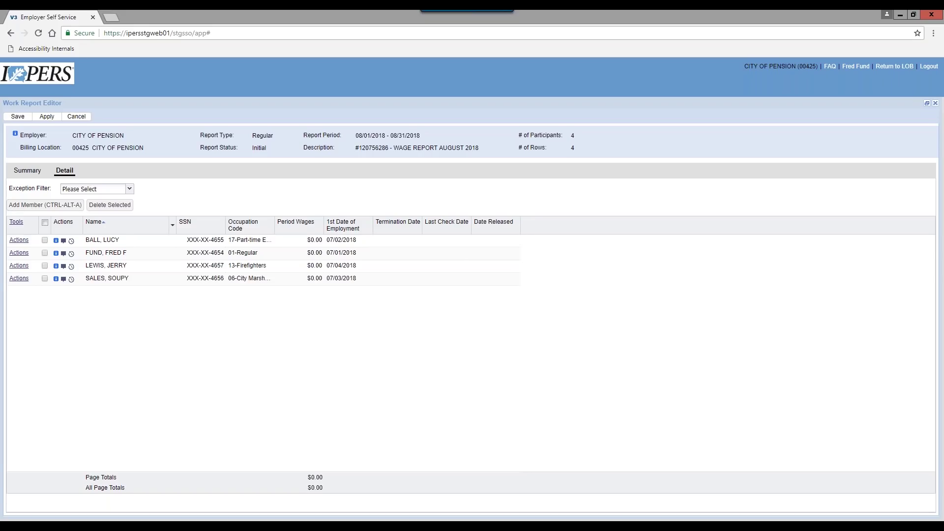
left_click(93, 222)
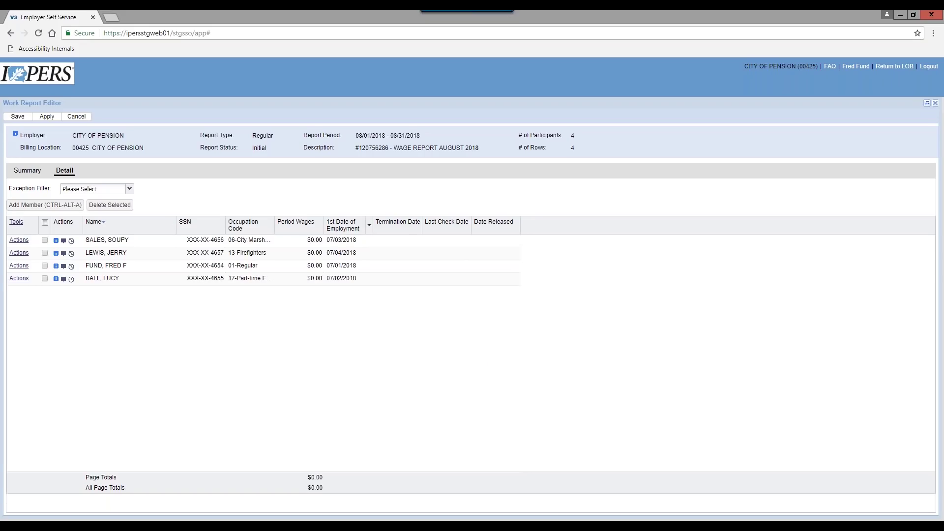
left_click(241, 228)
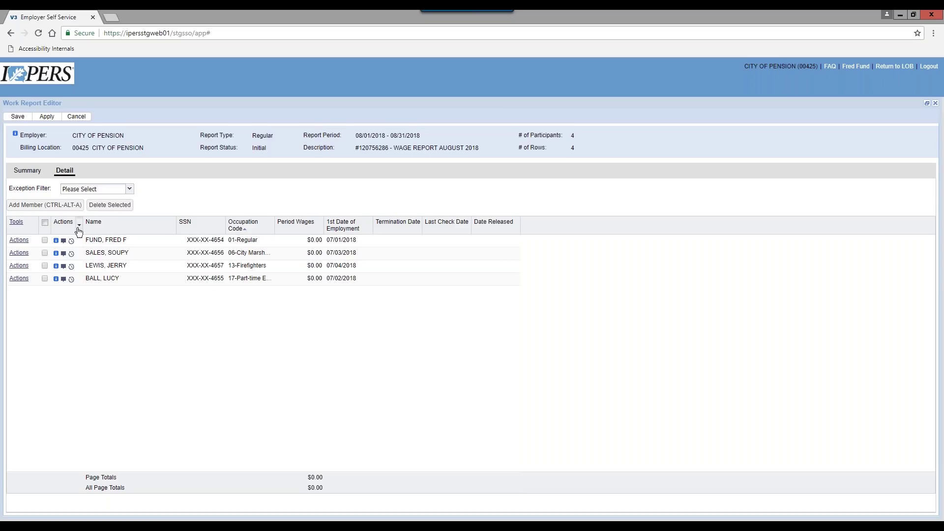
left_click(94, 225)
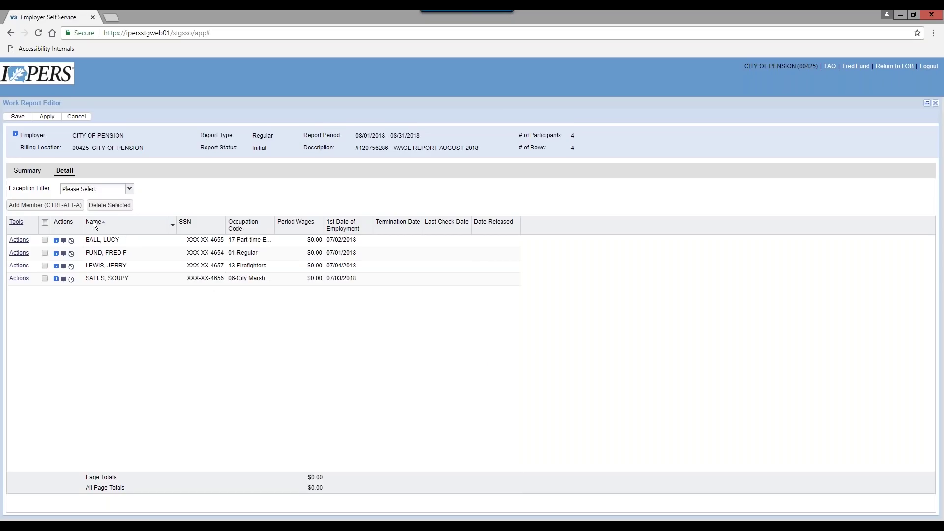
Enter period wages of 2500 for the part-time elected official, 3500 for the regular member, 500 for the firefighter and 4500 for the city marshal.
left_click(313, 240)
type("2500")
key("Tab")
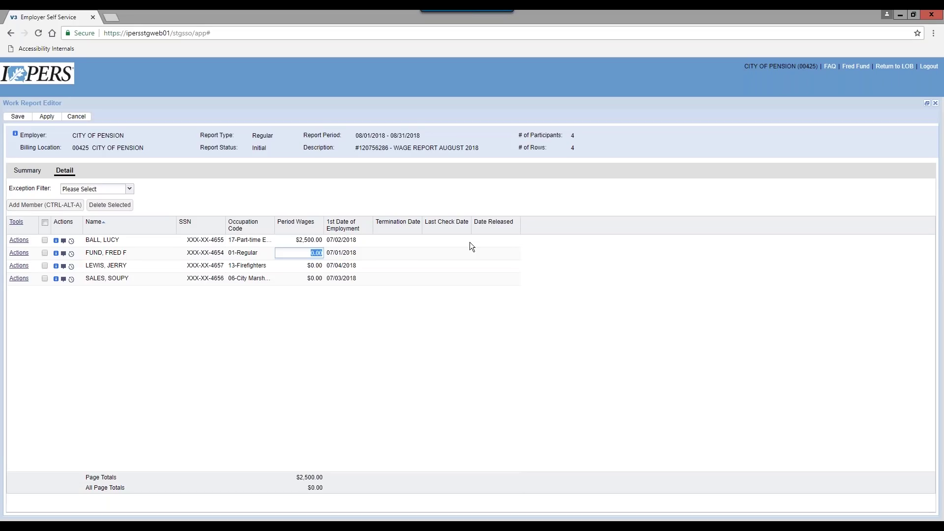
type("3500")
key("Tab")
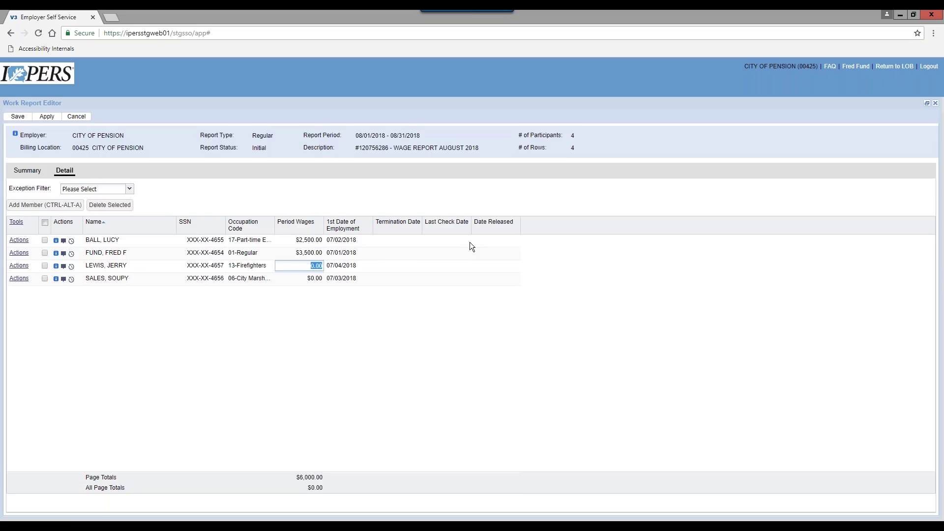
type("500")
key("Tab")
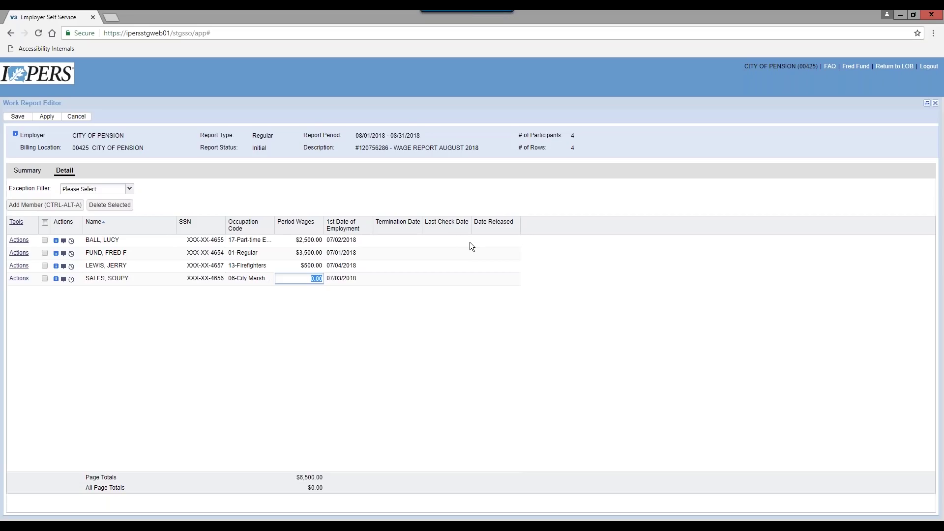
type("4500")
key("Tab")
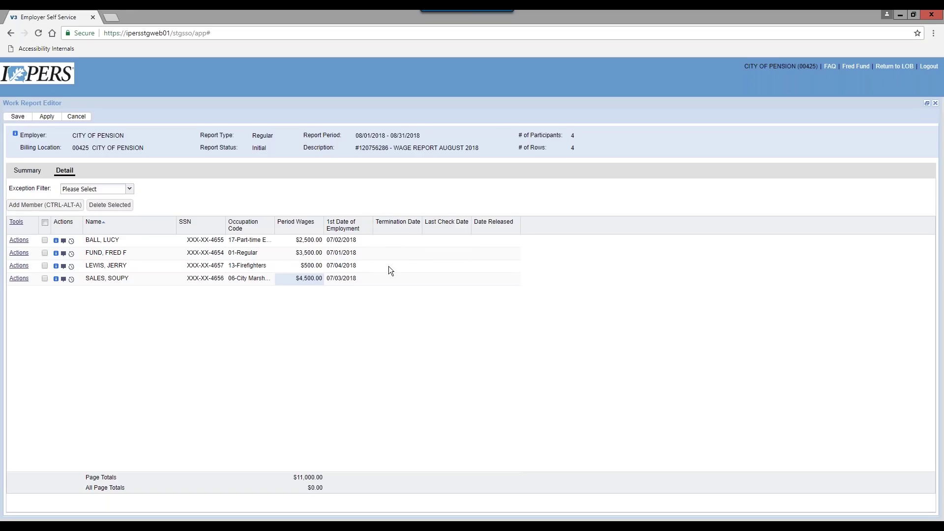
Enter termination date 10022018 and last check date 10152018 for the part-time elected official, and save the wage report.
left_click(397, 240)
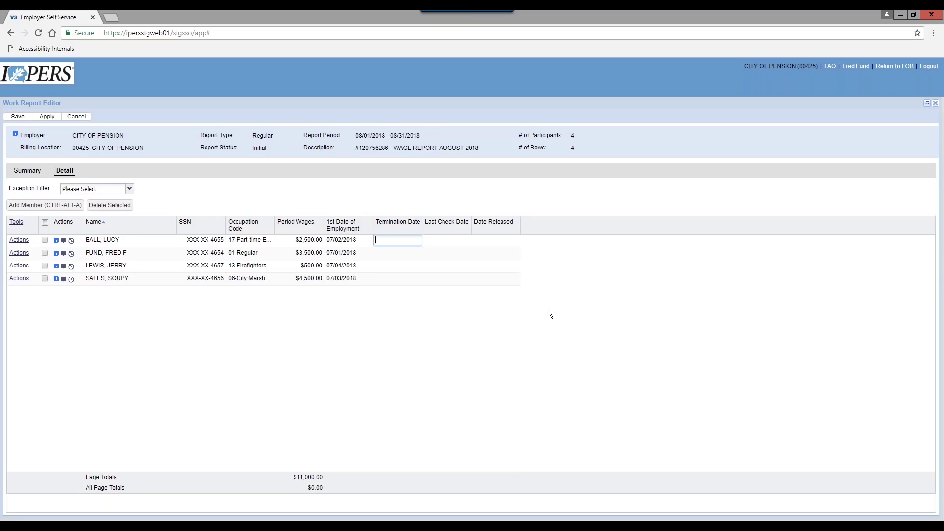
type("10022018")
key("Tab")
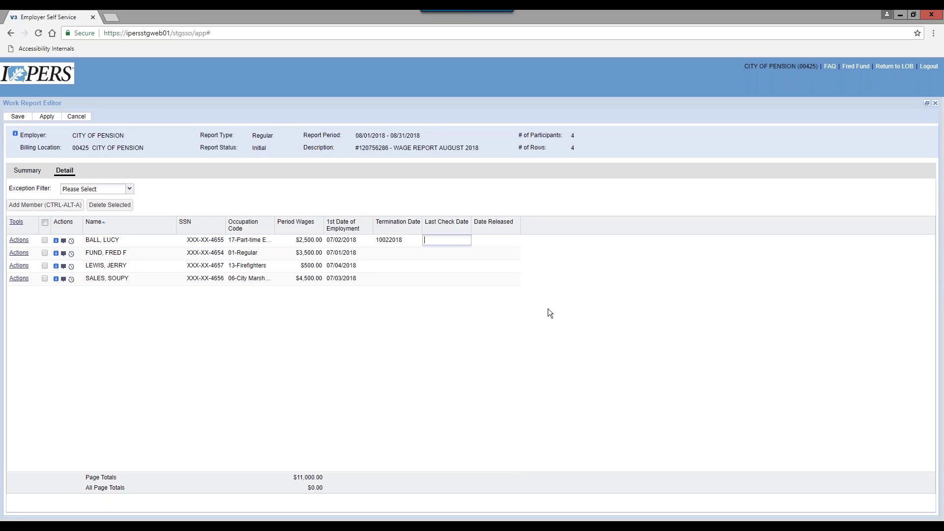
type("10152018")
key("Return")
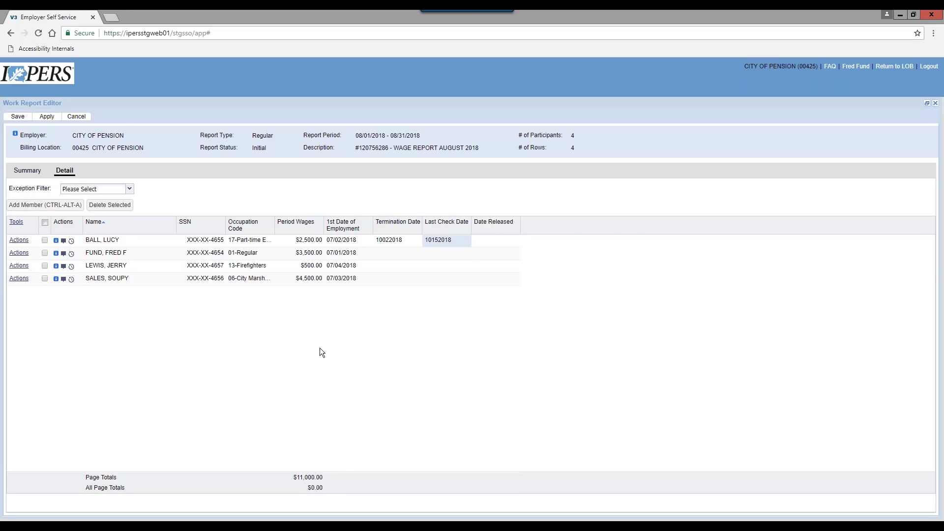
left_click(16, 117)
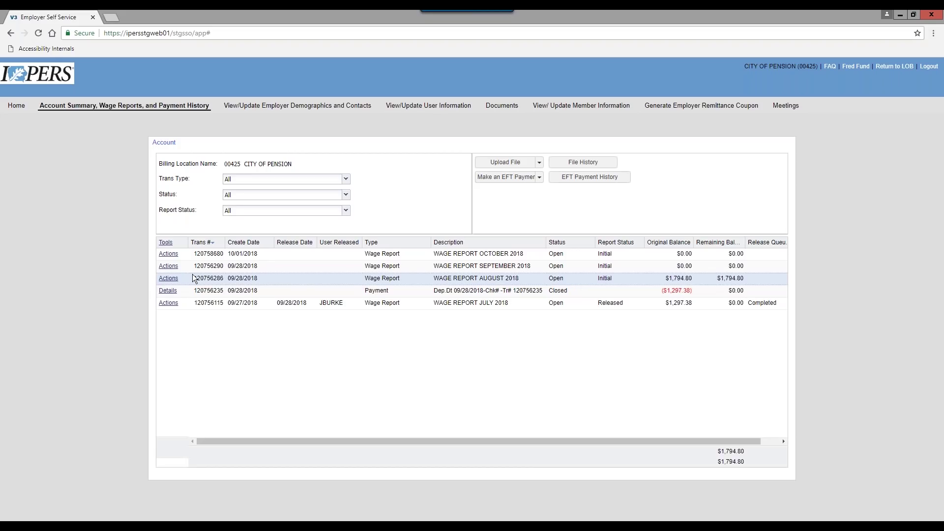
Release the August 2018 wage report, confirm its submission and dismiss the notice.
left_click(163, 280)
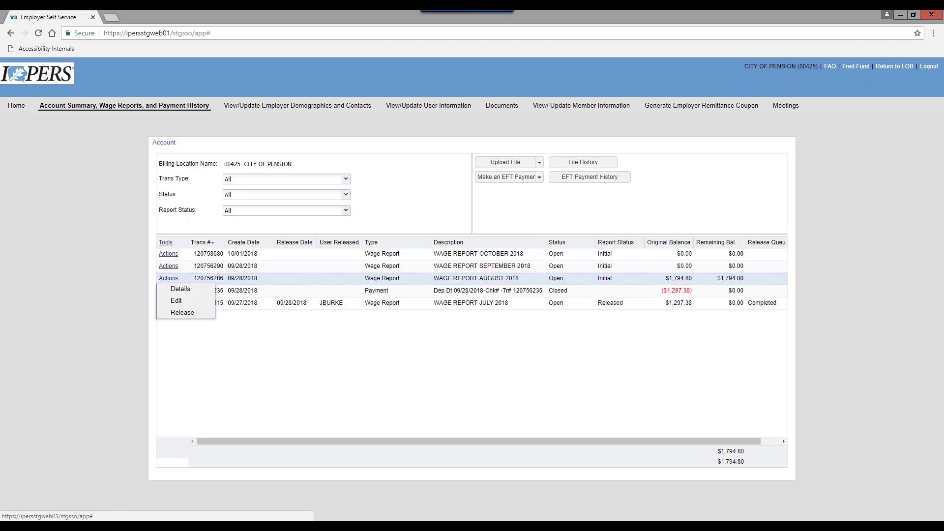
left_click(182, 313)
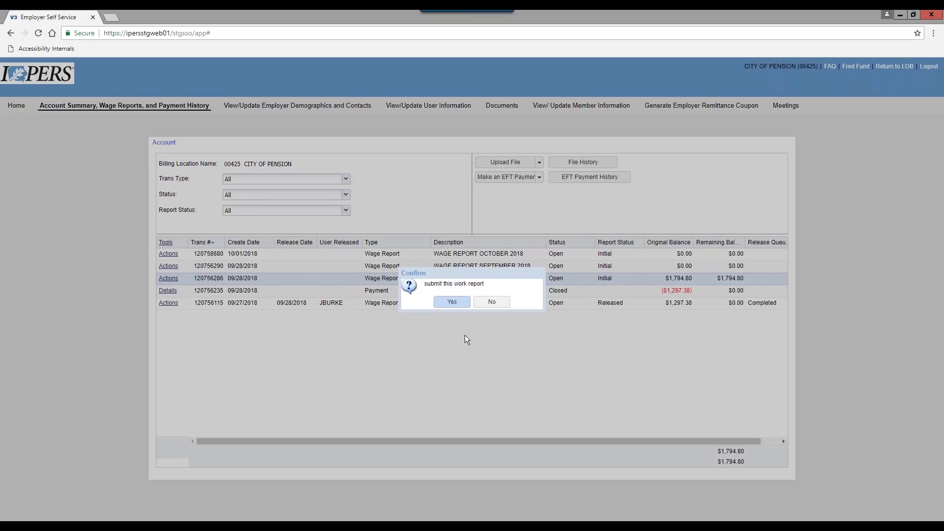
left_click(453, 302)
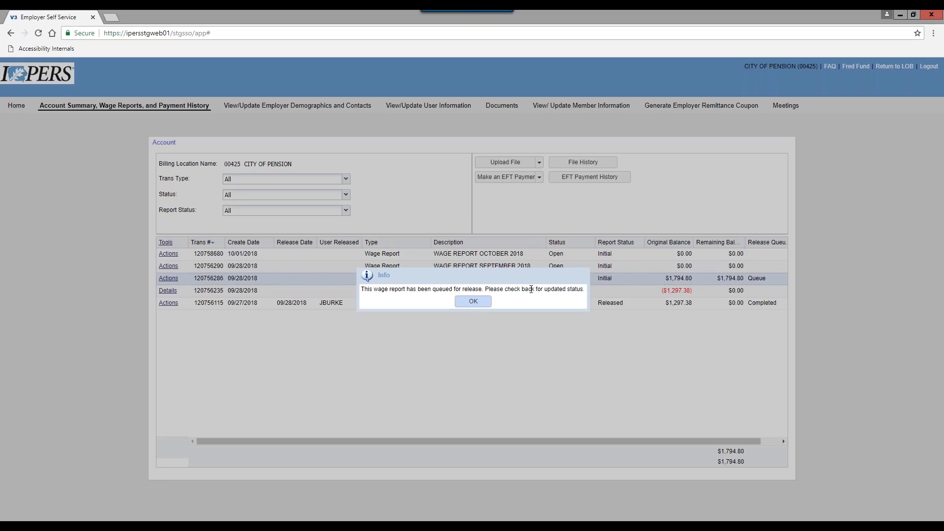
left_click(474, 302)
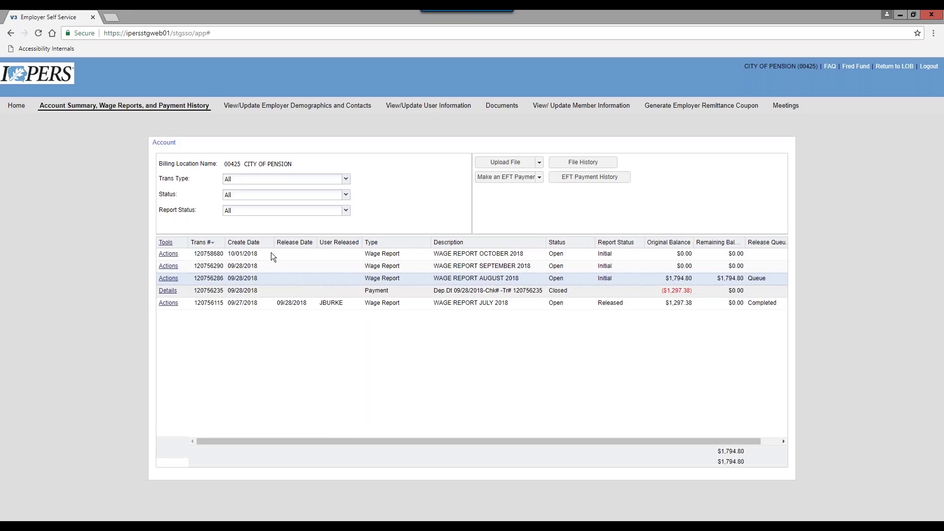
Refresh the transaction list and open the released August 2018 wage report.
left_click(166, 243)
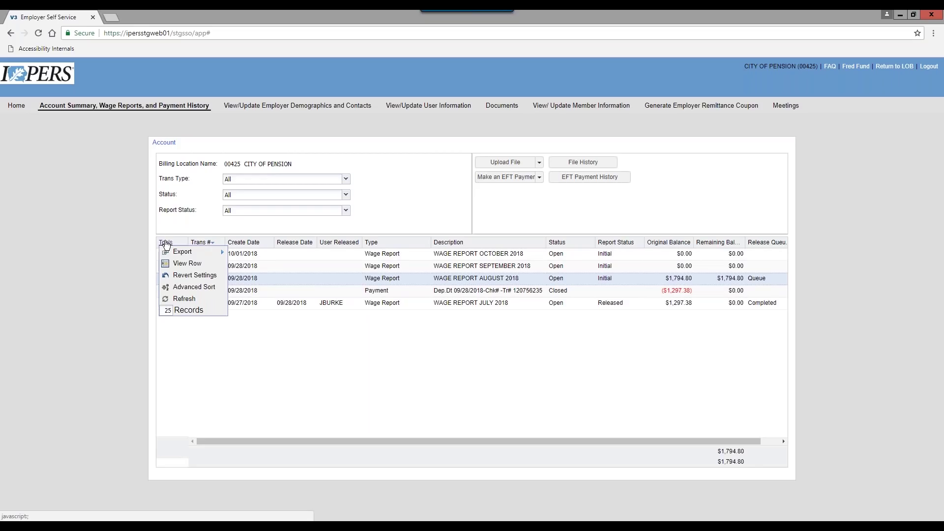
left_click(182, 299)
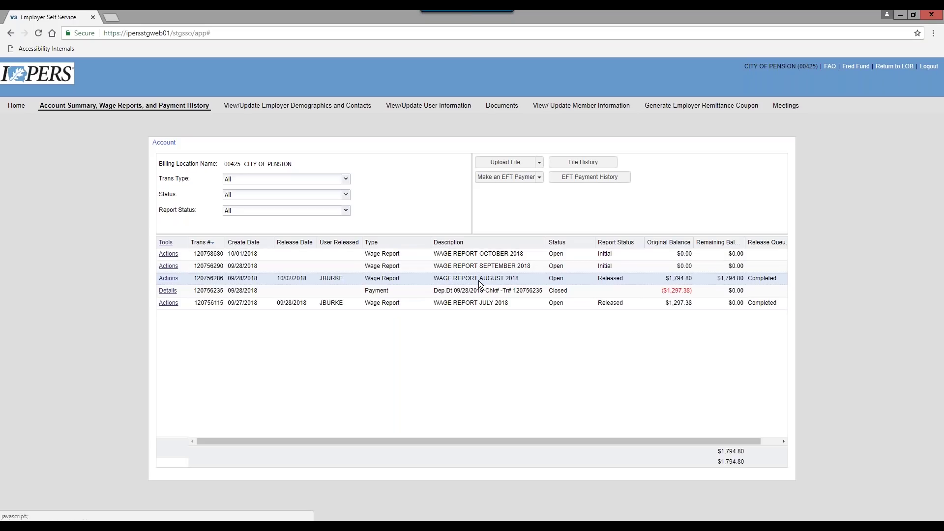
left_click(167, 279)
left_click(175, 301)
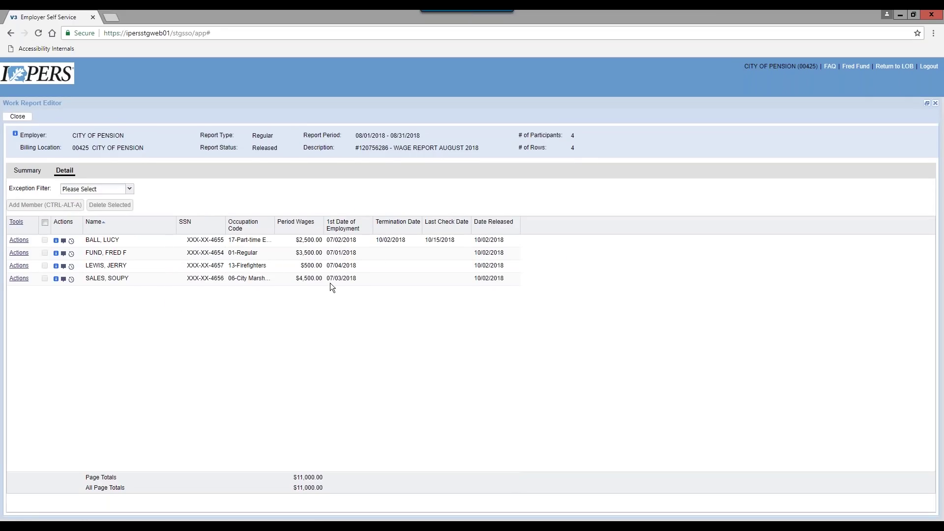
Generate the Summary Report for the August 2018 wage report.
left_click(16, 222)
mouse_move(34, 291)
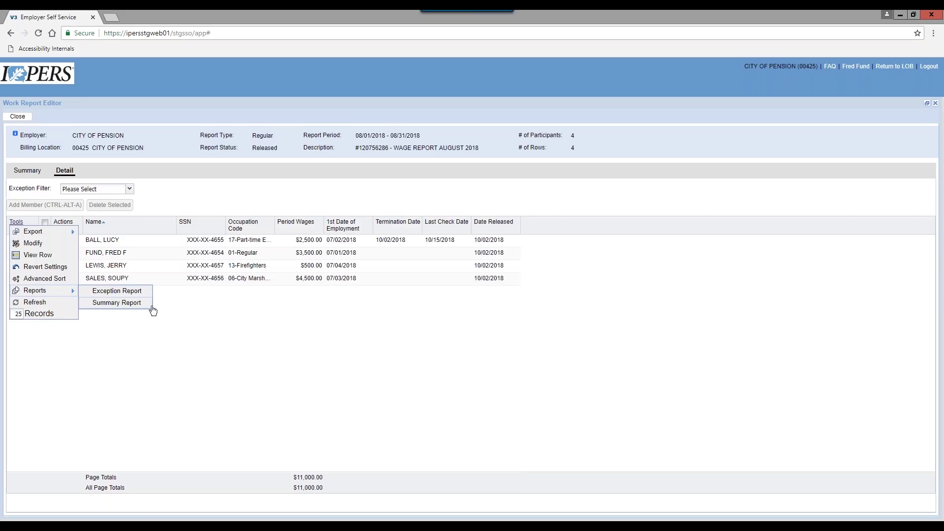
left_click(116, 302)
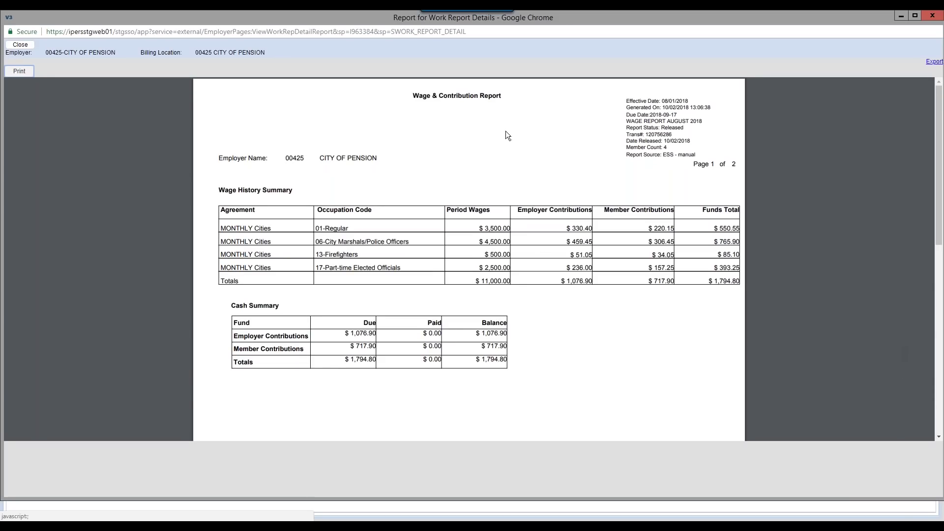
Review both pages of the August 2018 Wage & Contribution Report and return to the account's transaction list.
scroll(505, 131, "down", 10)
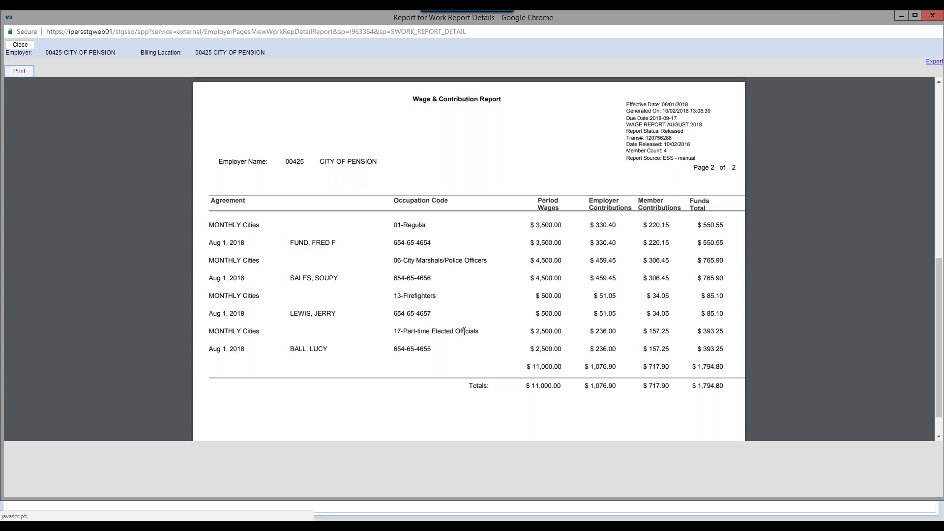
scroll(452, 302, "up", 8)
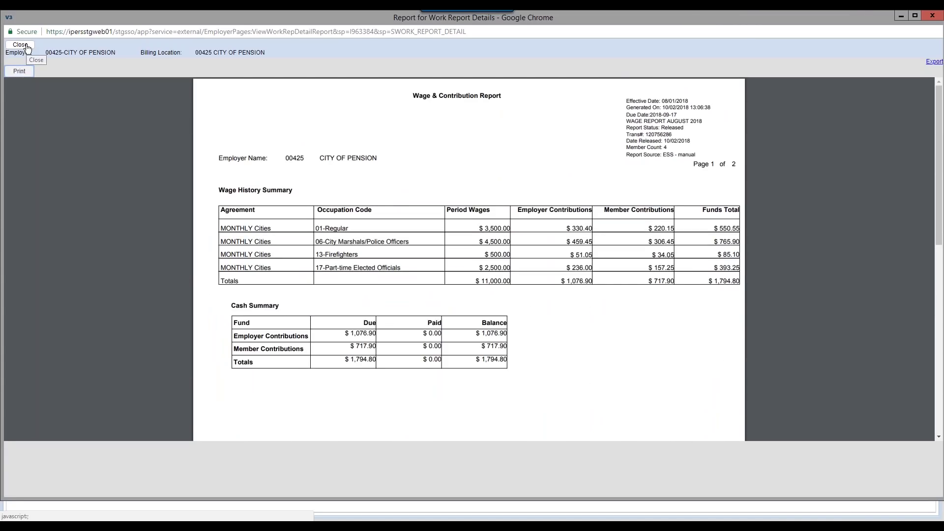
left_click(27, 48)
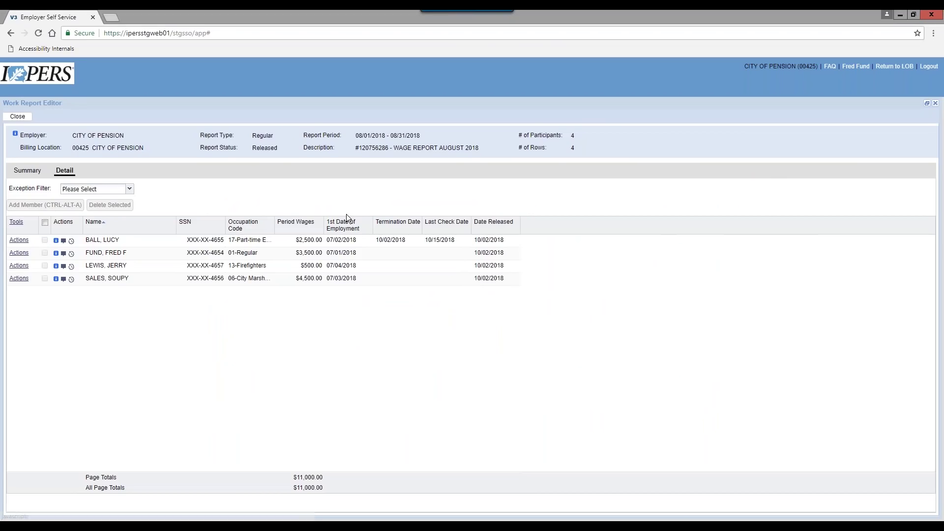
left_click(17, 117)
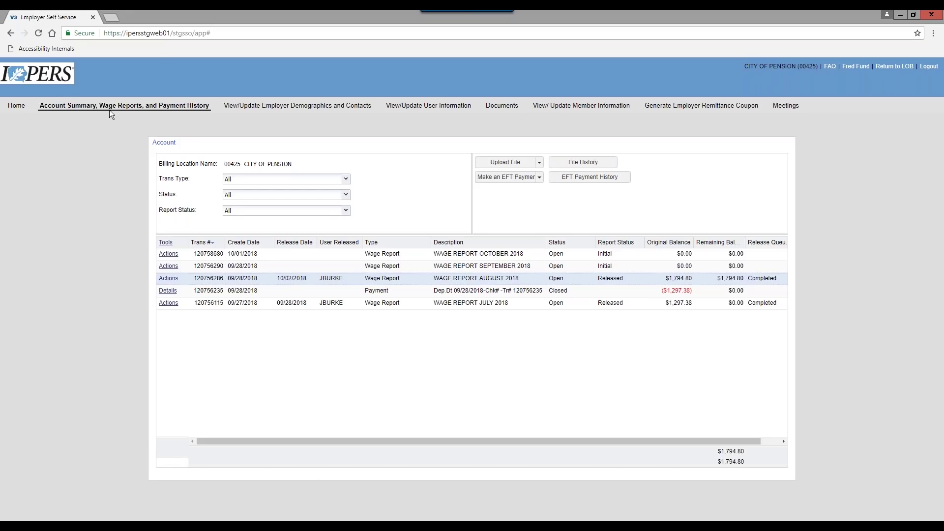
Upload 00425 SEPTEMBER 2018 WAGE REPORT.txt as an Employer Wage Reporting file with the import description Sept 2018 WR and submit it for processing.
left_click(502, 164)
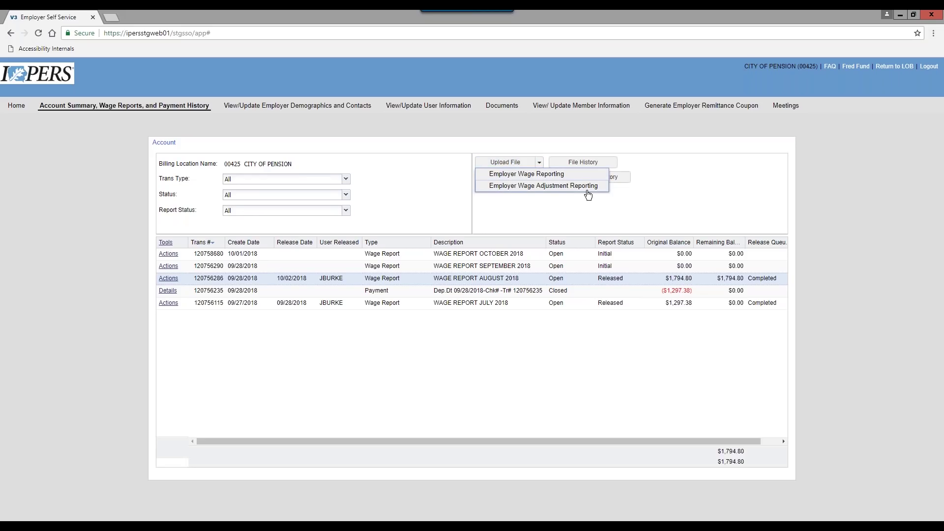
left_click(525, 176)
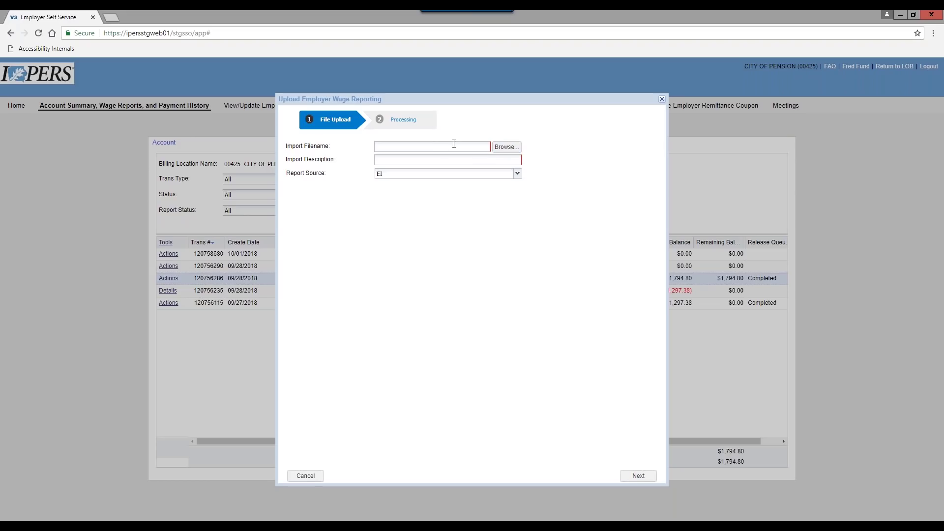
left_click(502, 147)
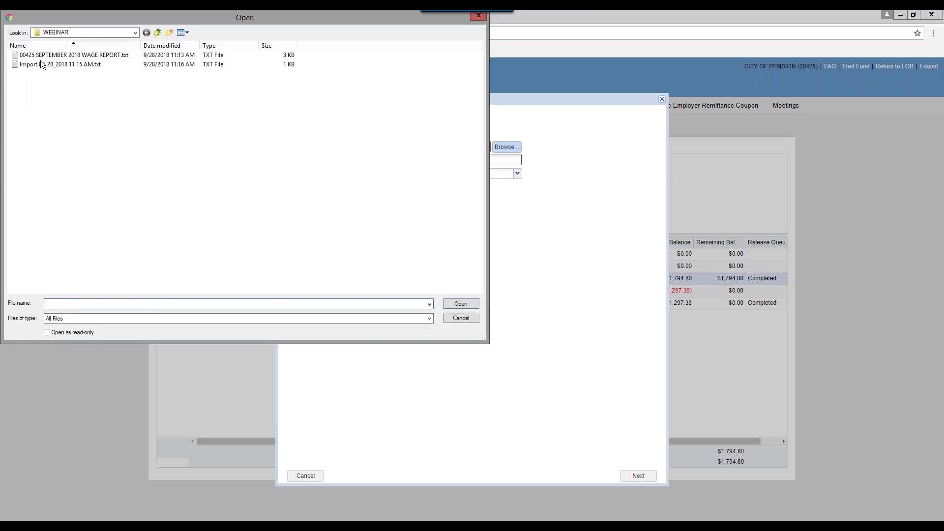
double_click(67, 56)
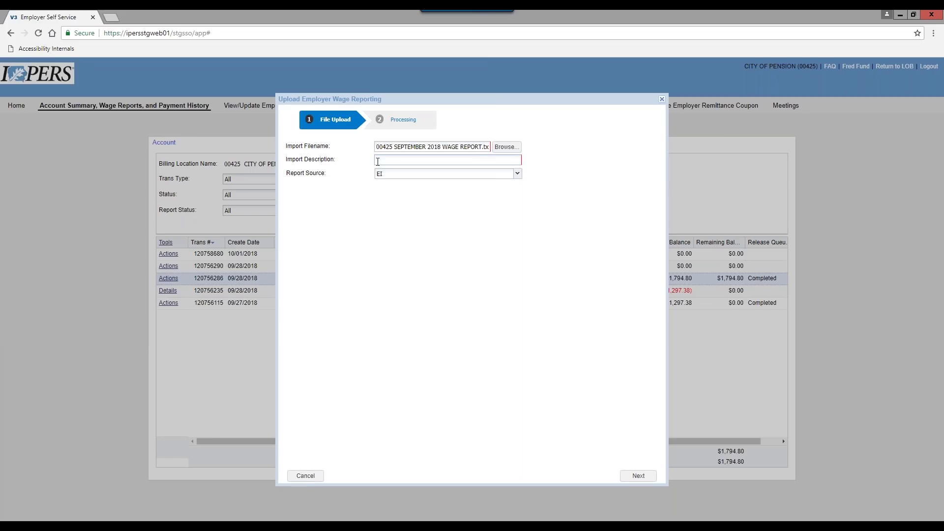
left_click(378, 161)
type("Sept 2018 WR")
left_click(639, 476)
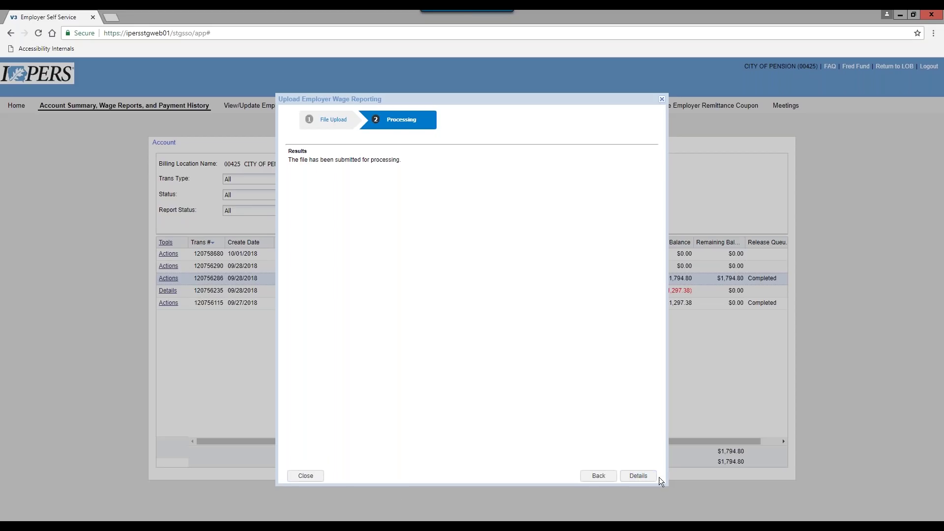
Open the details of the submitted September 2018 import and validate its records.
left_click(638, 478)
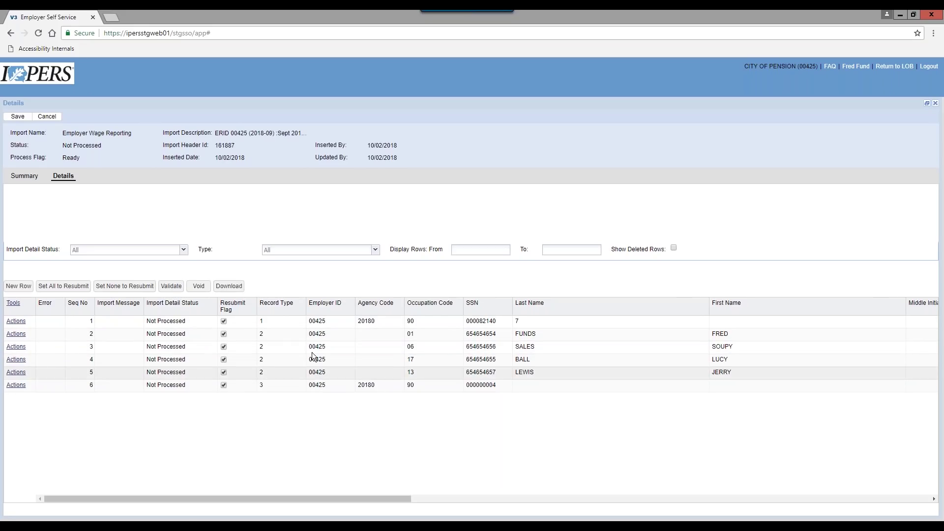
left_click(175, 287)
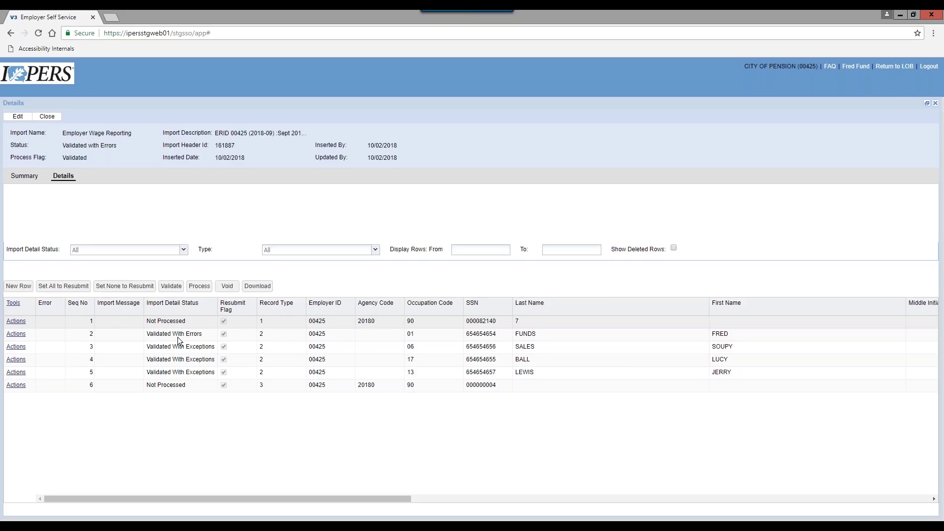
left_click(121, 324)
left_click(183, 329)
left_click(186, 326)
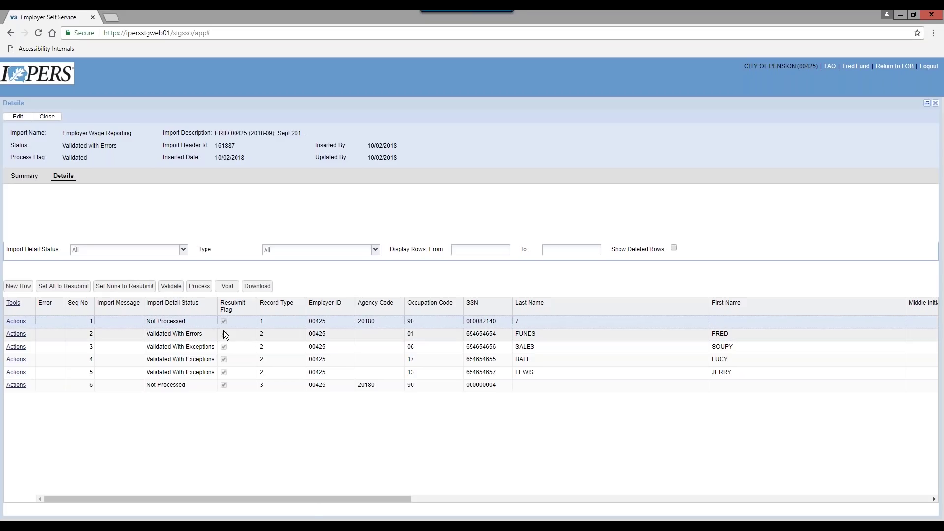
Open the Standard Import Report for the import's records with the status Validated With Errors.
left_click(13, 305)
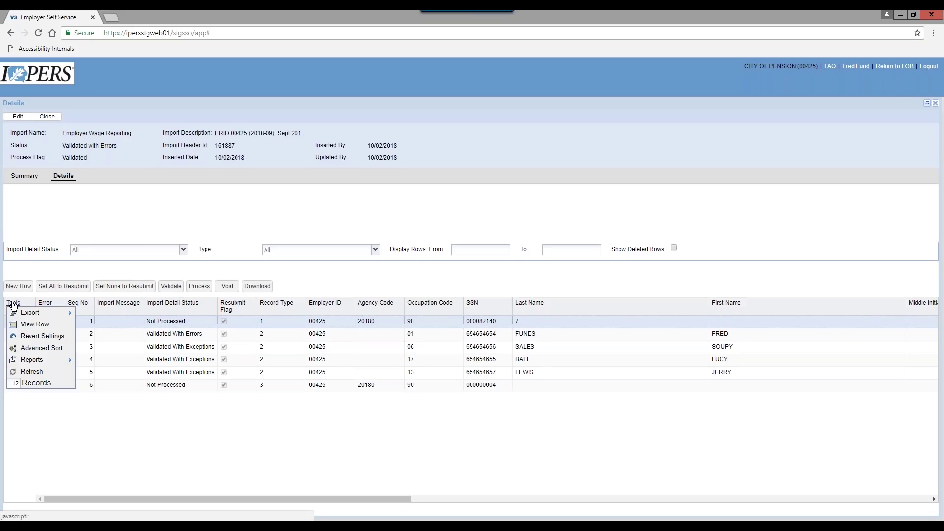
mouse_move(69, 359)
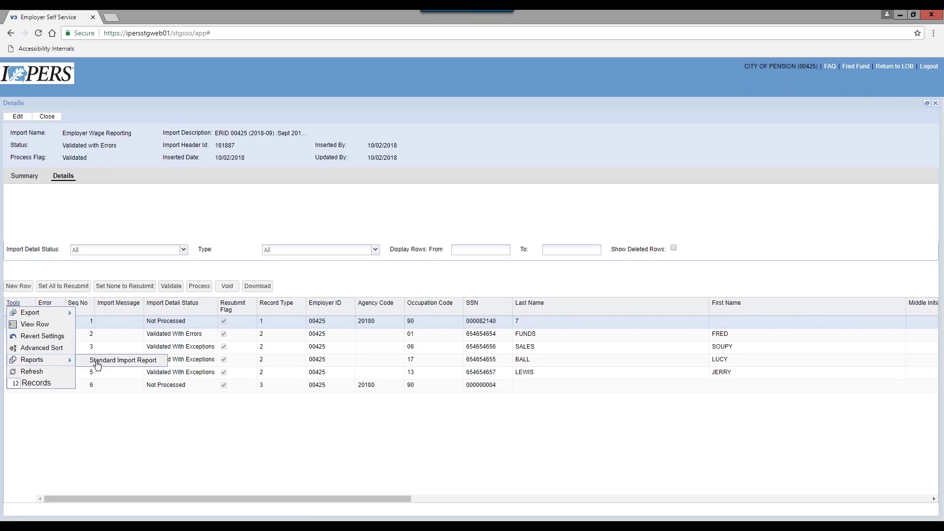
left_click(126, 361)
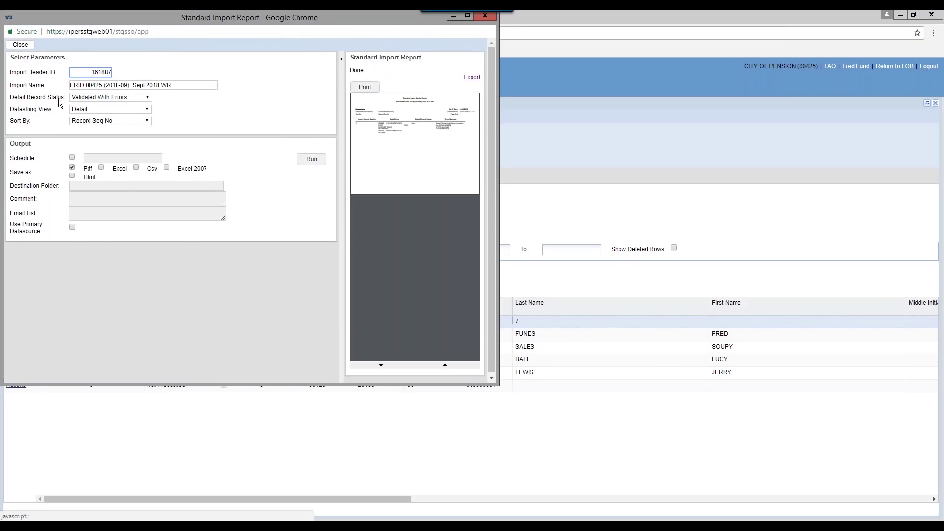
left_click(149, 97)
left_click(148, 98)
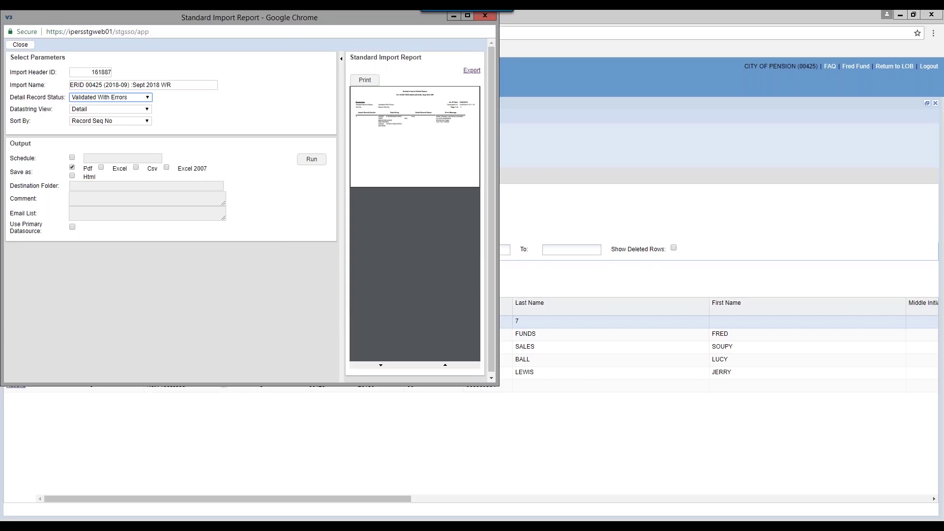
Widen the report window and enlarge the report to read the error message for record 2, and close the report.
left_click_drag(504, 188, 841, 206)
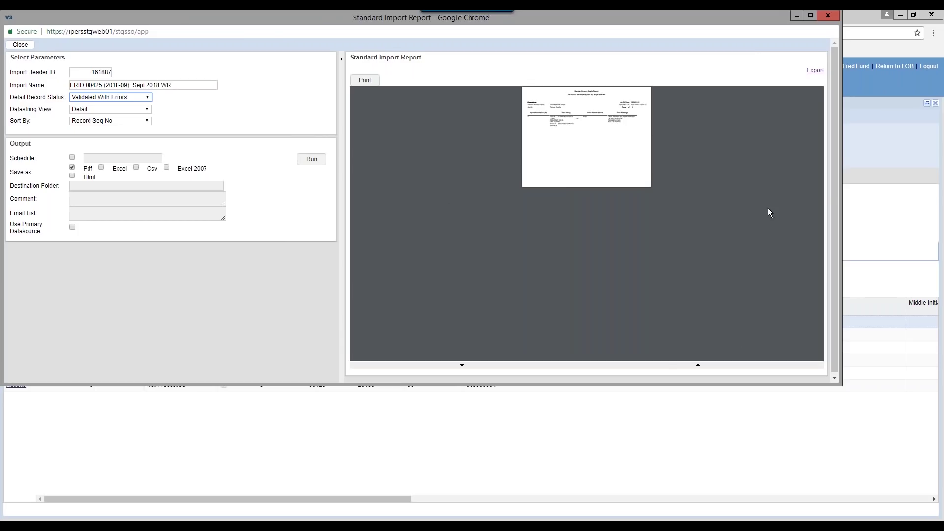
left_click_drag(843, 173, 797, 173)
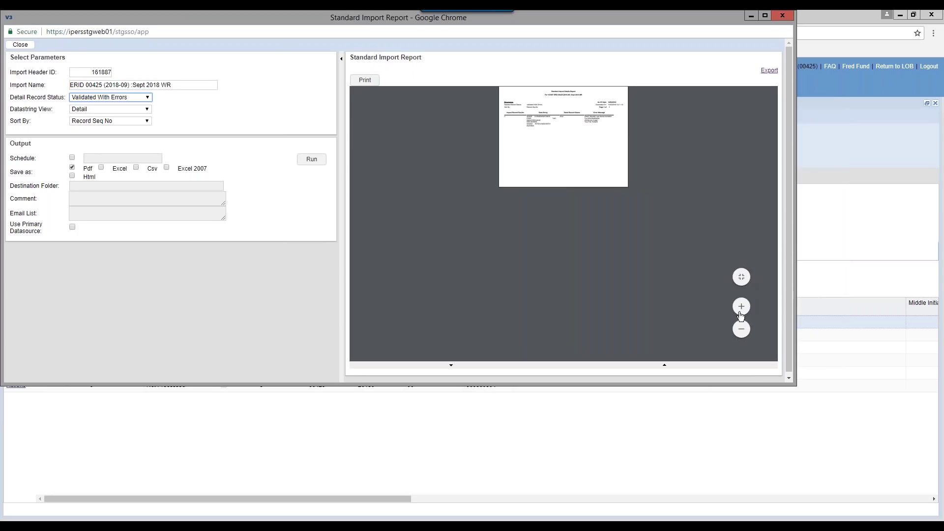
left_click(742, 311)
left_click(741, 310)
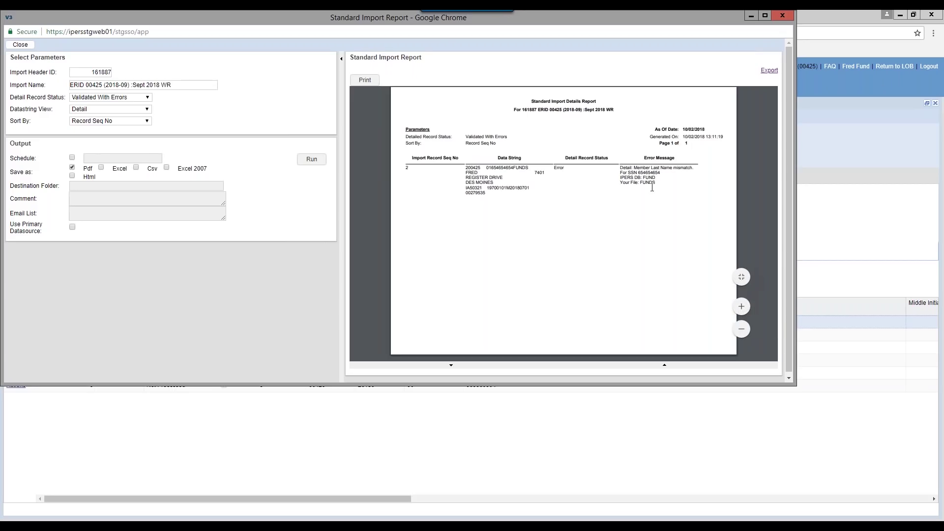
left_click(740, 307)
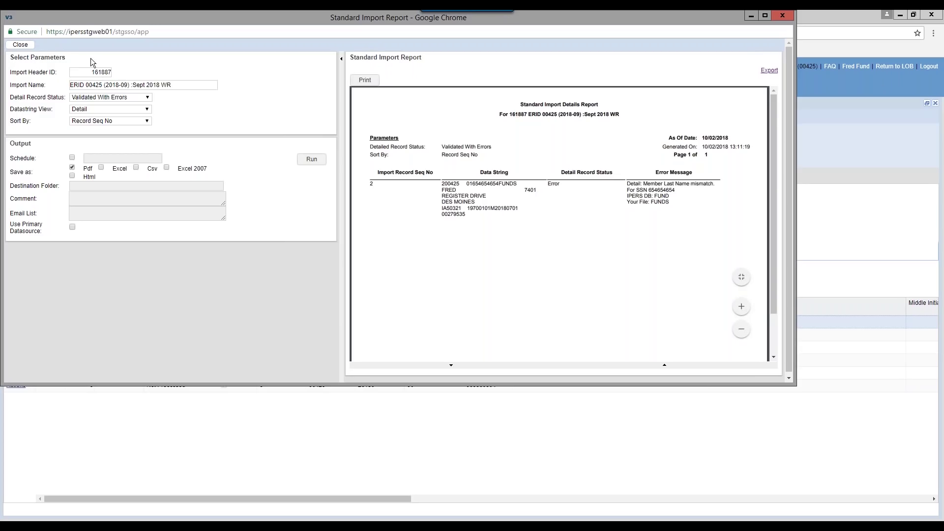
left_click(22, 46)
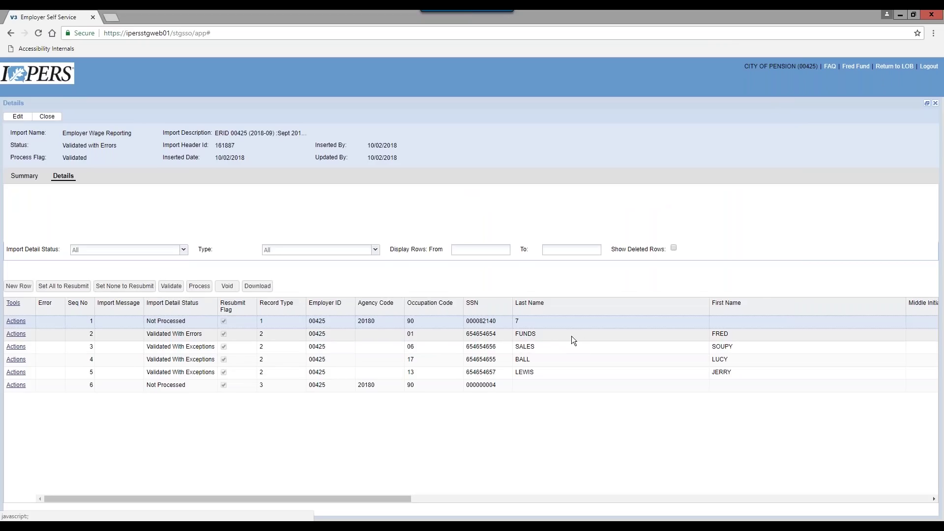
Remove the final S from the last name in record 2, save the import and validate it again.
left_click(553, 334)
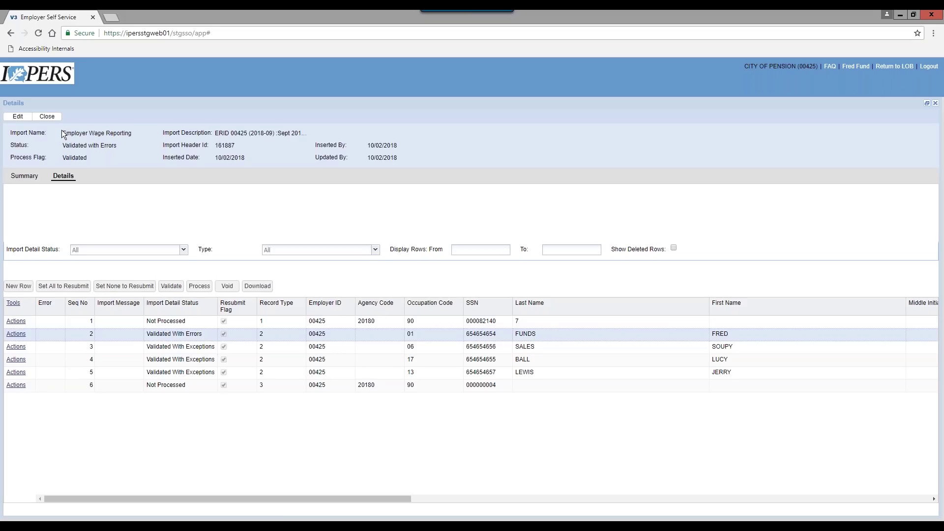
left_click(16, 118)
left_click(553, 335)
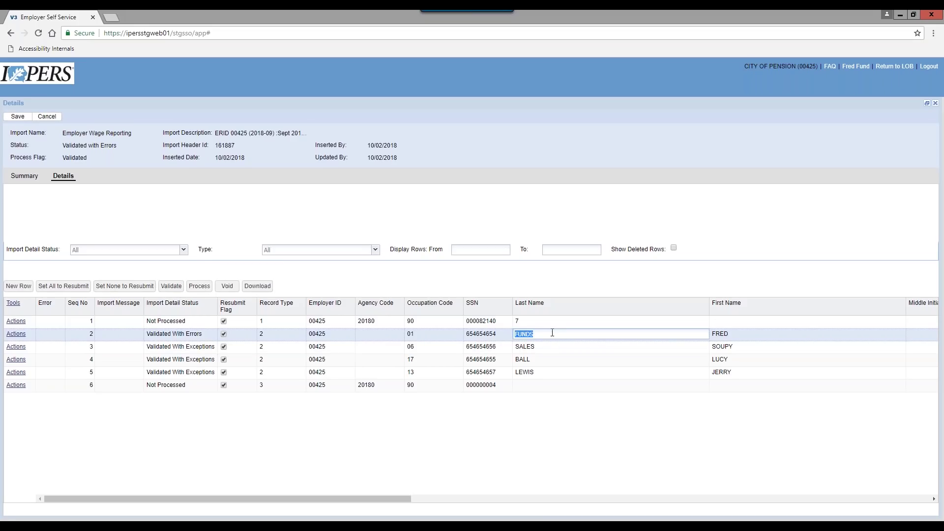
left_click(552, 333)
key("BackSpace")
left_click(18, 117)
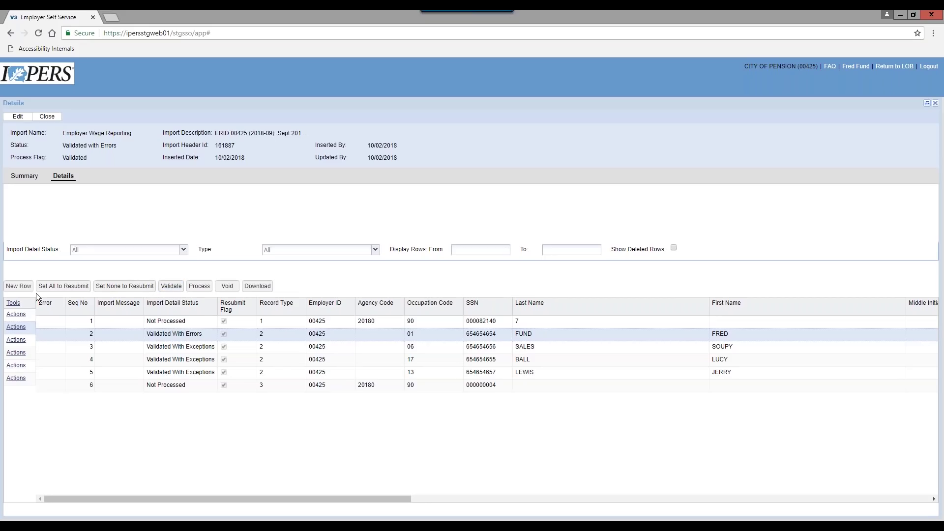
left_click(171, 286)
Process the validated September 2018 import file, confirm the processing and close the import details.
left_click_drag(305, 499, 515, 519)
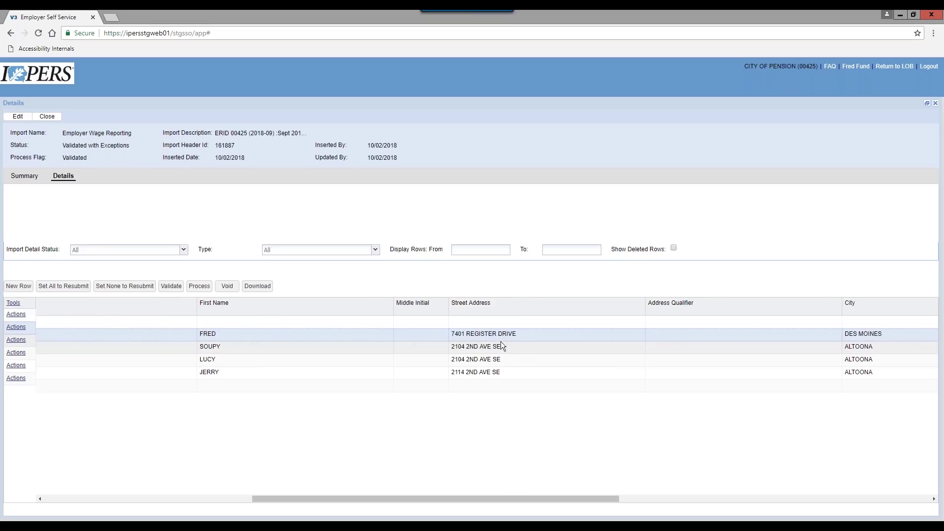
left_click_drag(504, 500, 657, 509)
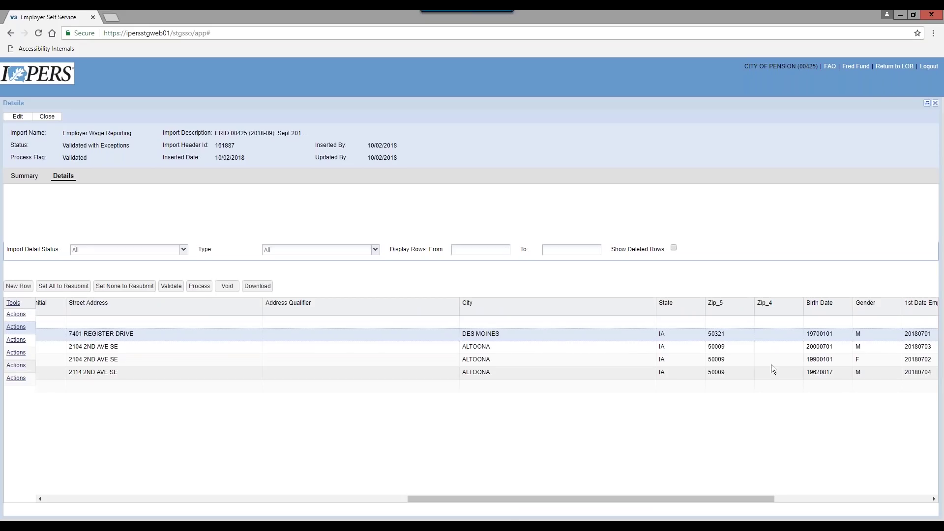
left_click_drag(740, 498, 770, 495)
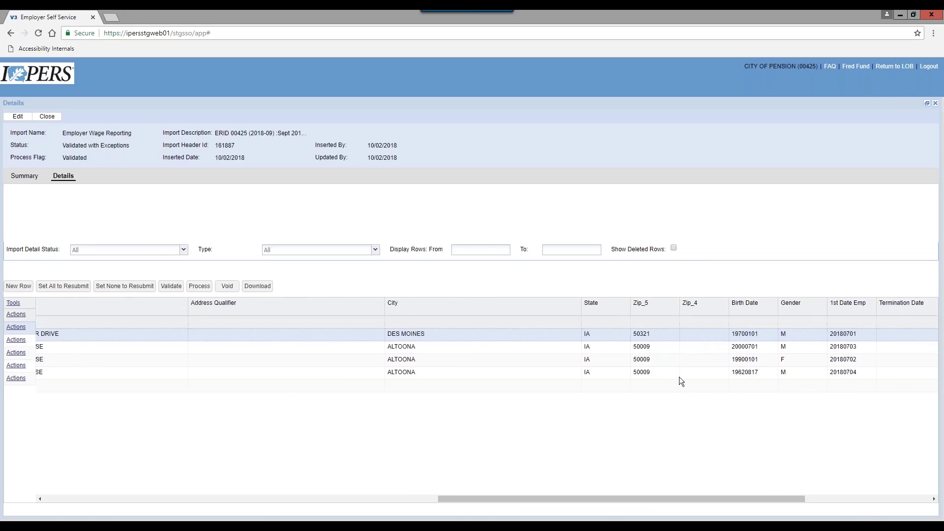
left_click_drag(684, 497, 528, 495)
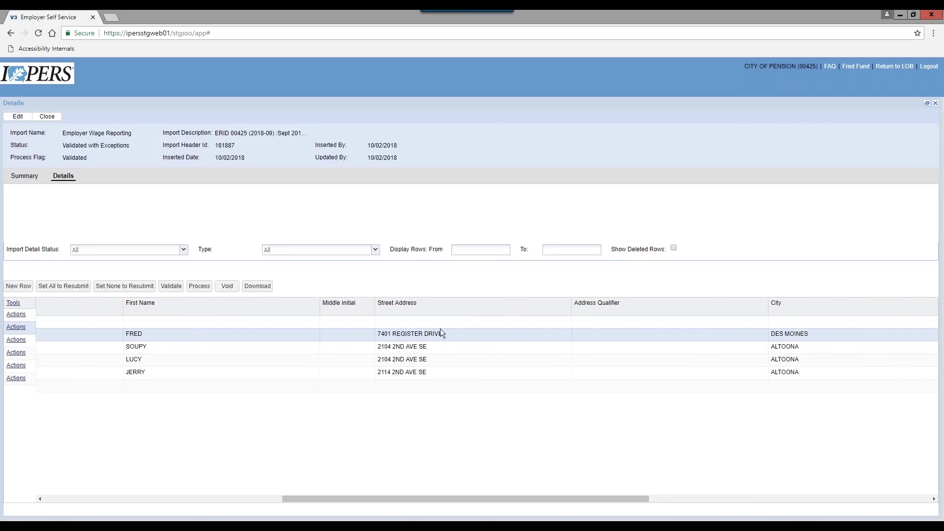
left_click_drag(452, 497, 166, 488)
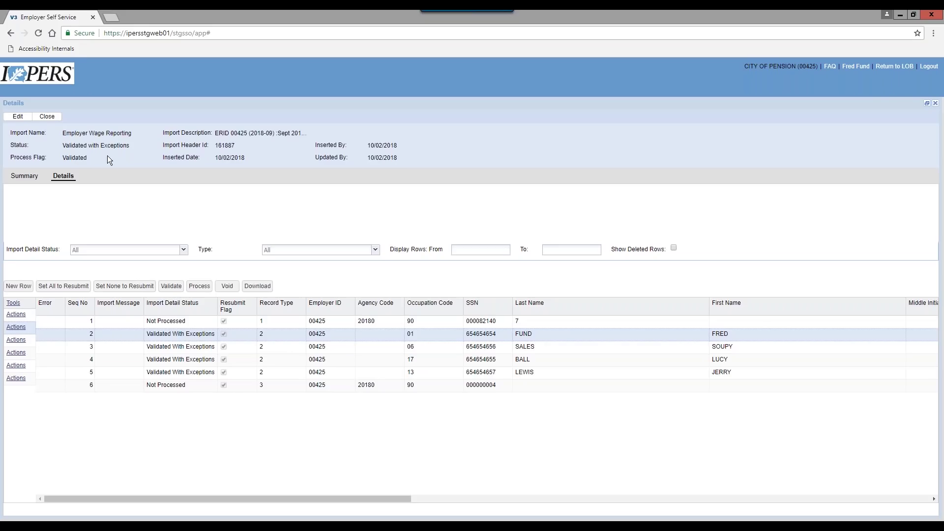
left_click(199, 289)
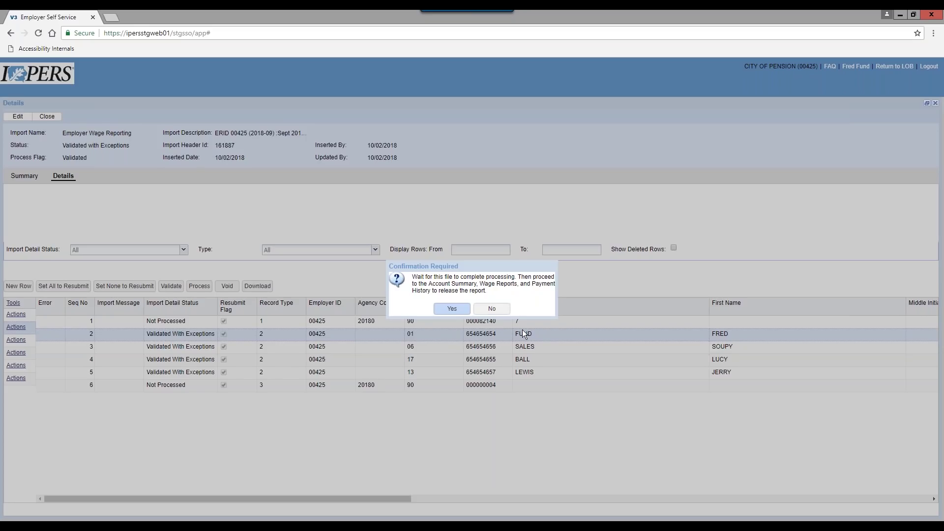
left_click(455, 313)
left_click(47, 118)
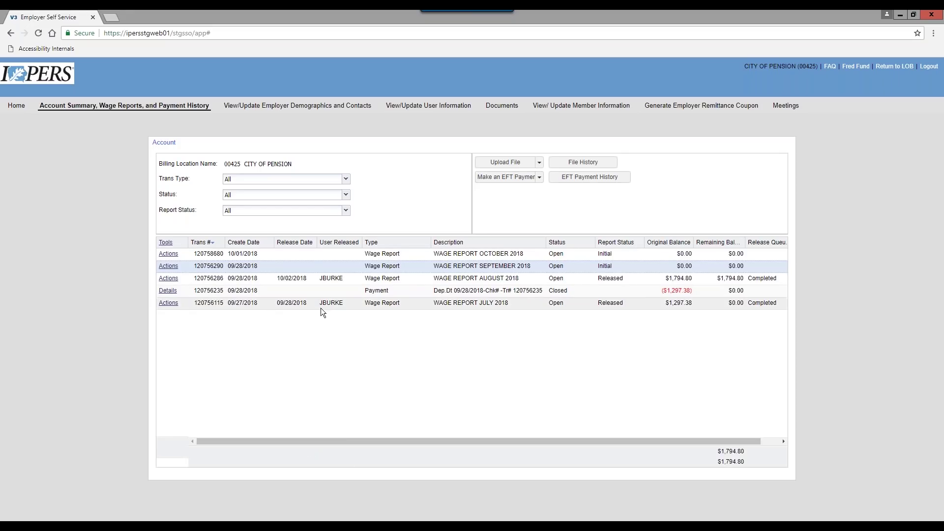
Refresh the transaction list, release the September 2018 wage report and confirm its submission.
left_click(170, 243)
left_click(190, 300)
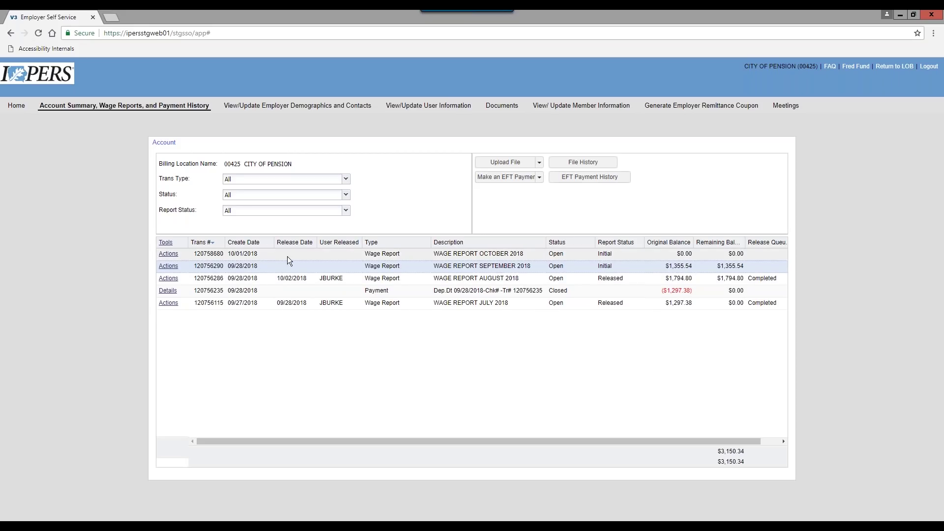
left_click(169, 267)
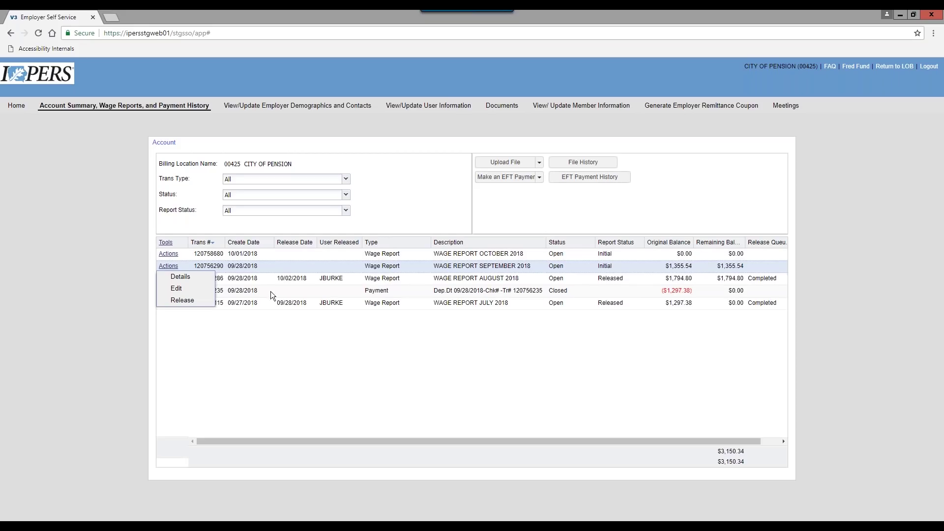
left_click(183, 301)
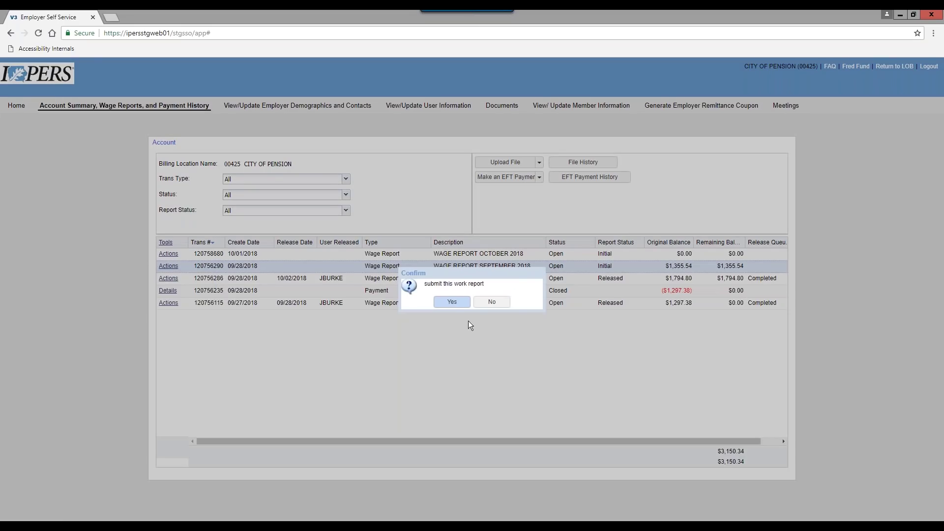
left_click(451, 302)
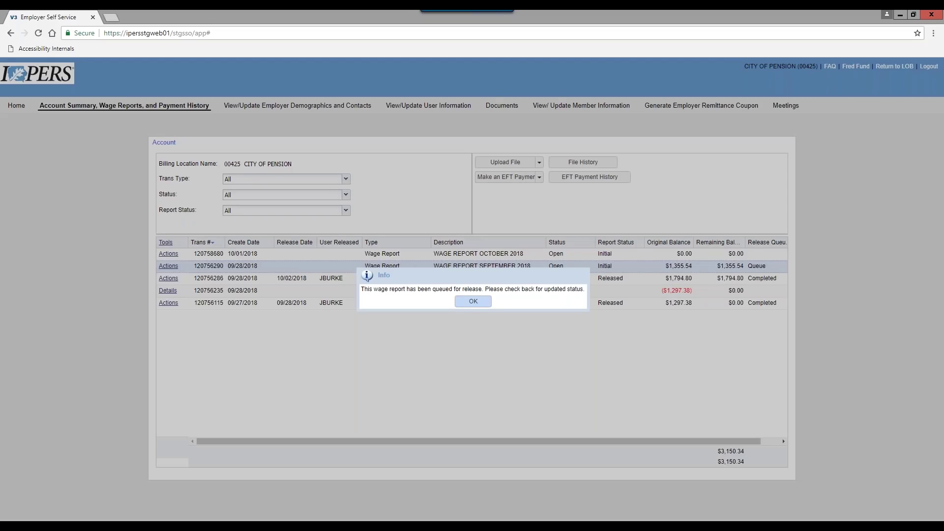
Close the release notice and refresh the transaction list to update the September 2018 wage report's status.
left_click(468, 303)
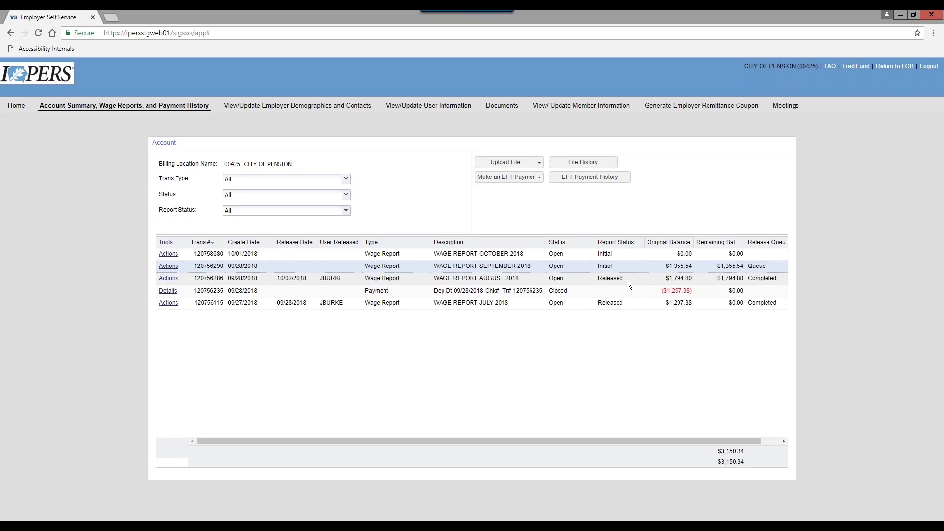
left_click(166, 242)
left_click(184, 298)
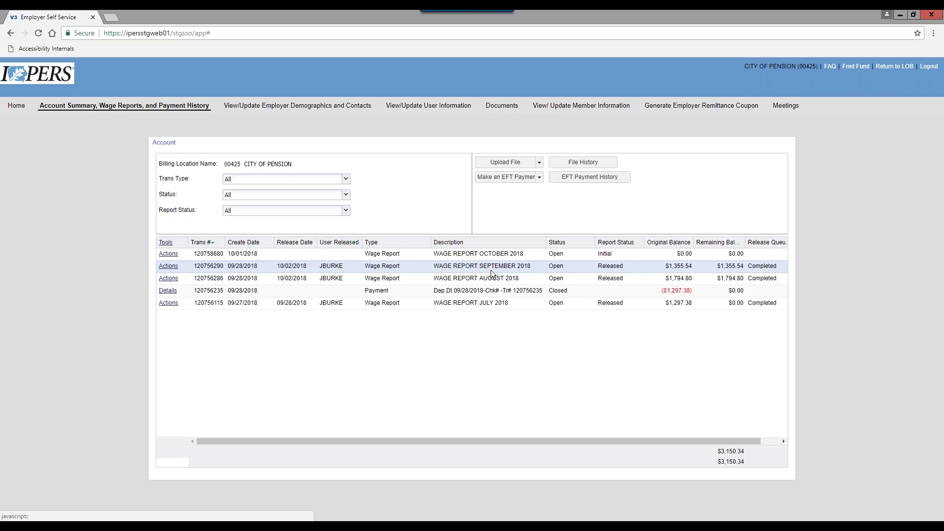
Start an Employer Wage Adjustment Reporting upload and choose the file Import 09_28_2018 11 15 AM.txt.
left_click(501, 166)
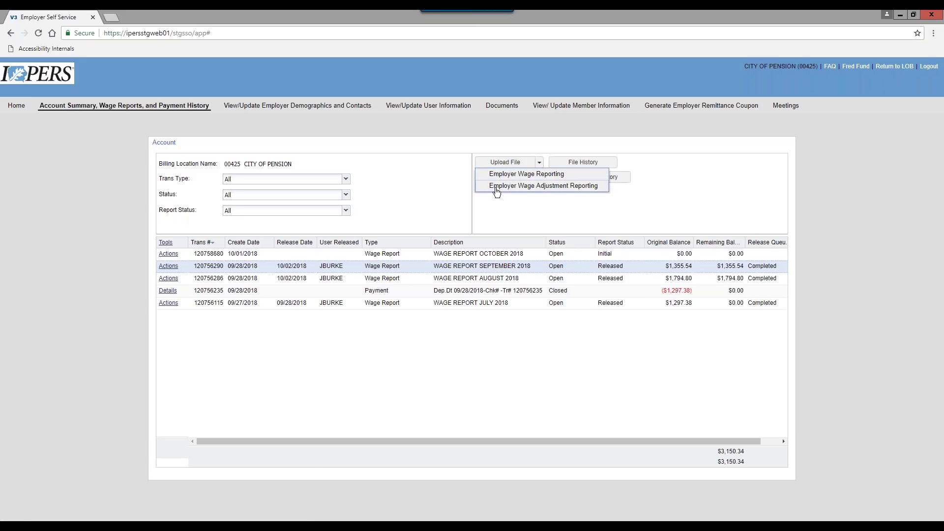
left_click(554, 190)
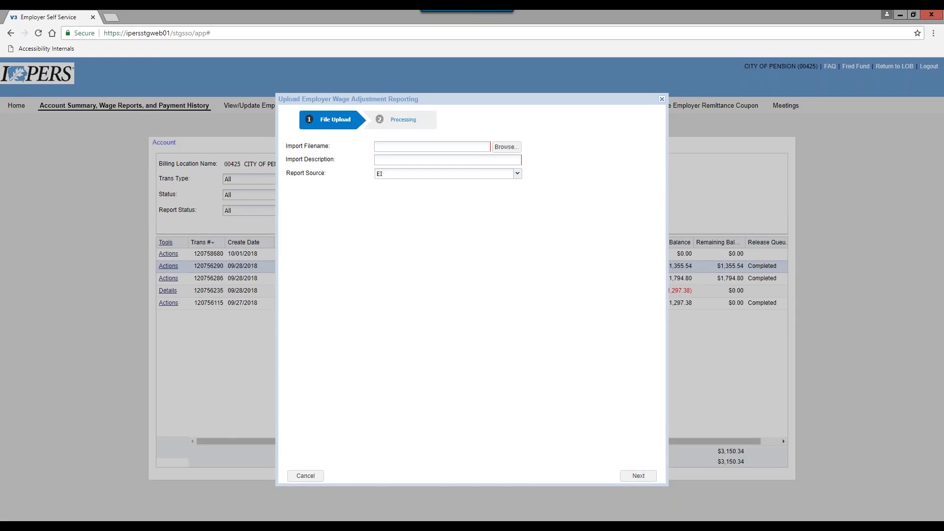
left_click(505, 147)
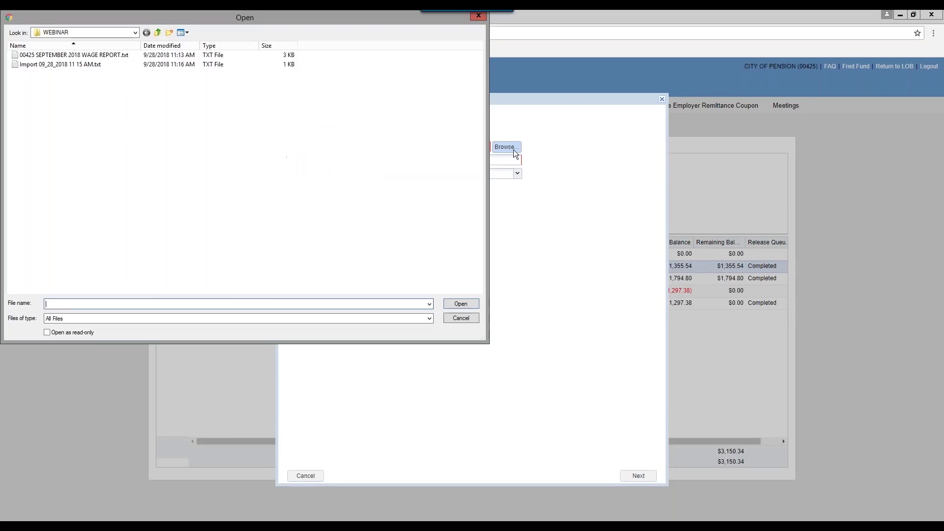
double_click(58, 64)
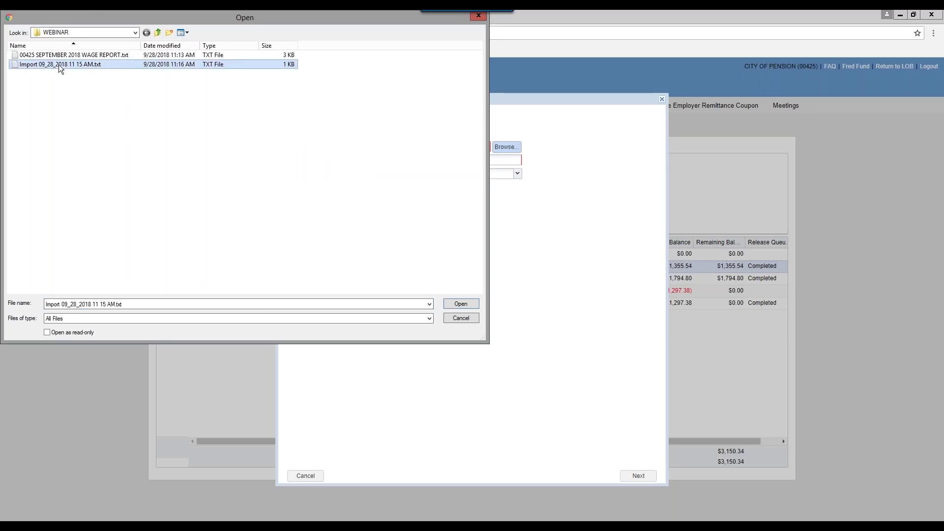
Enter the import description "Missed pay period for the July 2018 Wages", submit the adjustment file and close the upload wizard.
left_click(394, 160)
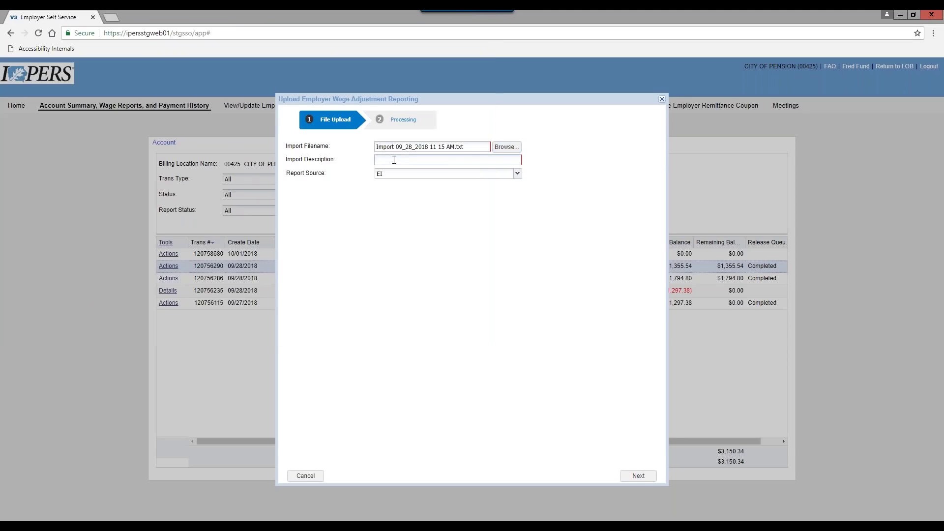
type("MIssed Pa")
key("BackSpace")
key("BackSpace")
key("BackSpace")
key("BackSpace")
key("BackSpace")
key("BackSpace")
type("issed pay period for the July 2018 Wages")
left_click(626, 473)
left_click(640, 477)
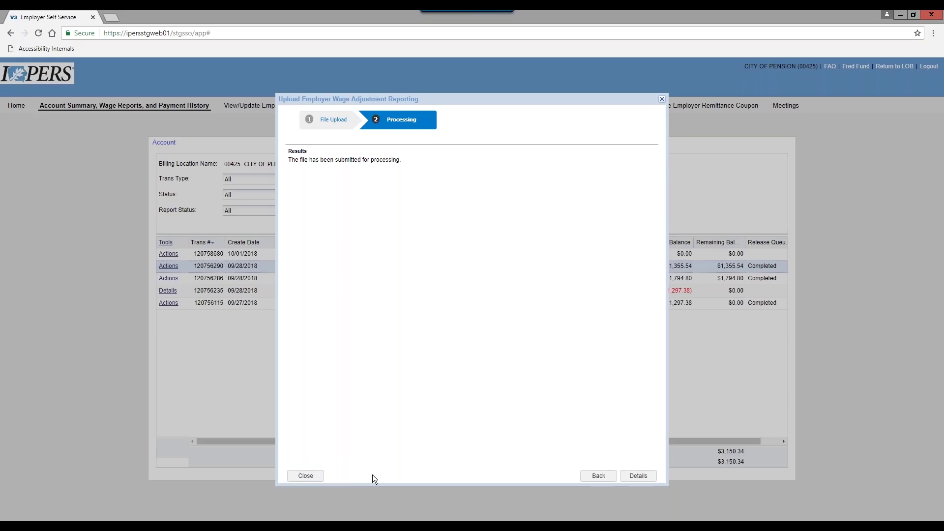
left_click(309, 476)
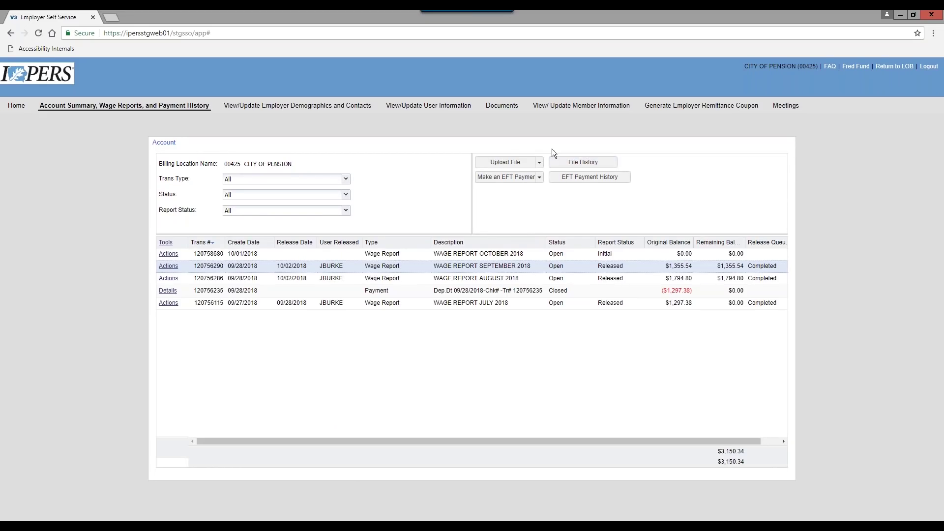
Open the file history, sort the imports by header ID in descending order and widen the Import Name column.
left_click(594, 164)
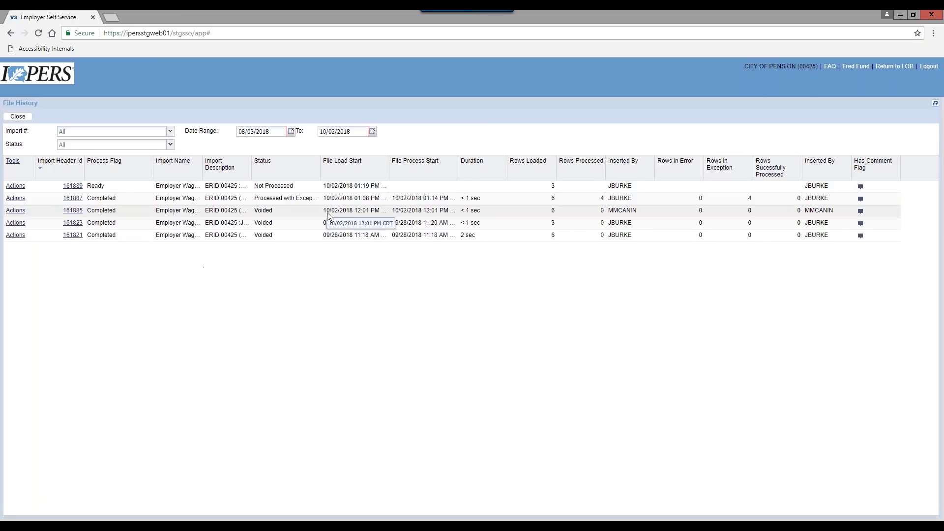
left_click(49, 163)
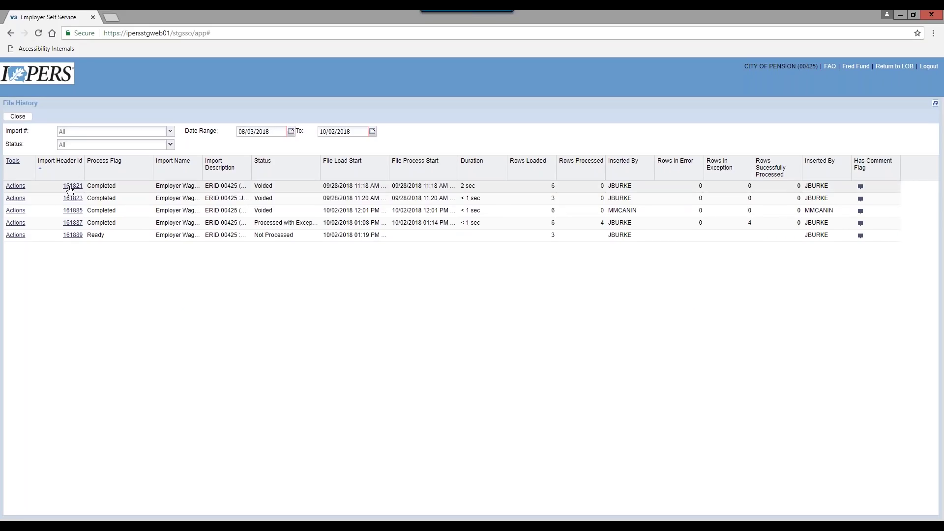
left_click(54, 163)
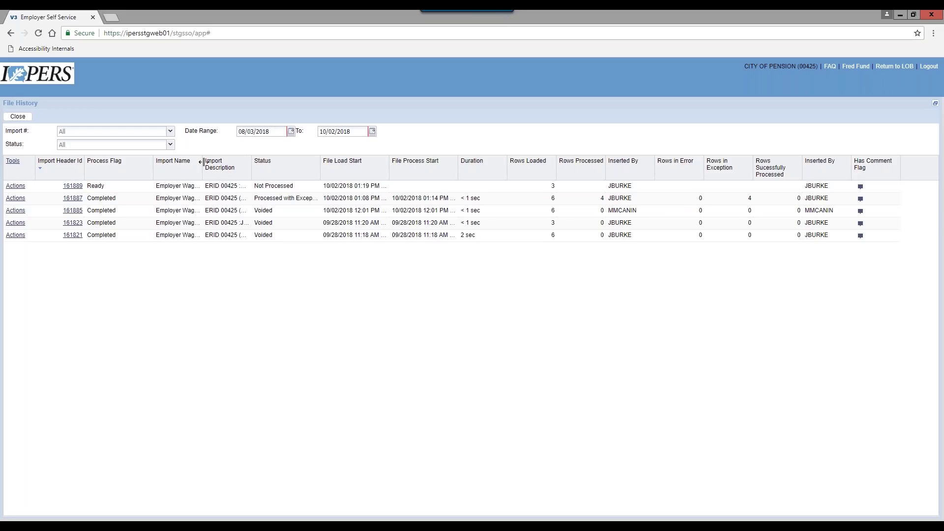
left_click_drag(202, 162, 287, 167)
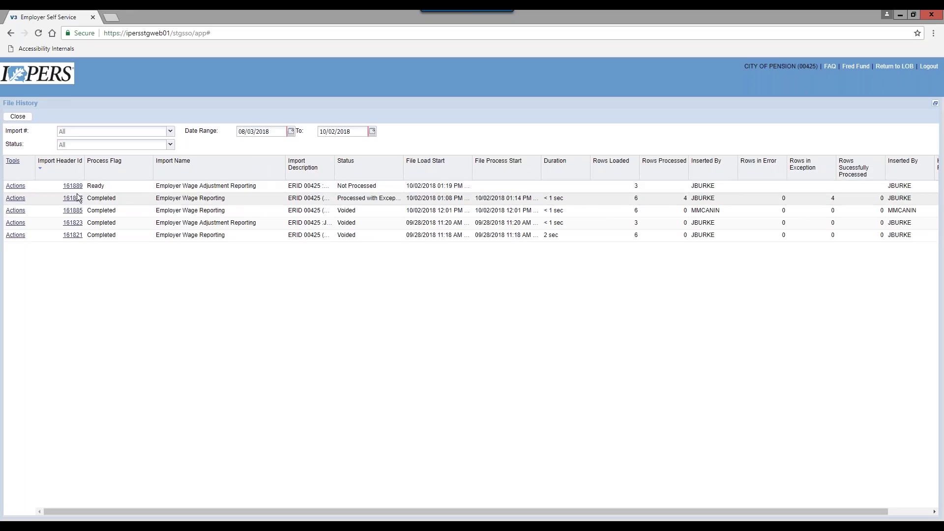
Validate the newly uploaded Employer Wage Adjustment Reporting import and widen the Process Flag column.
left_click(16, 187)
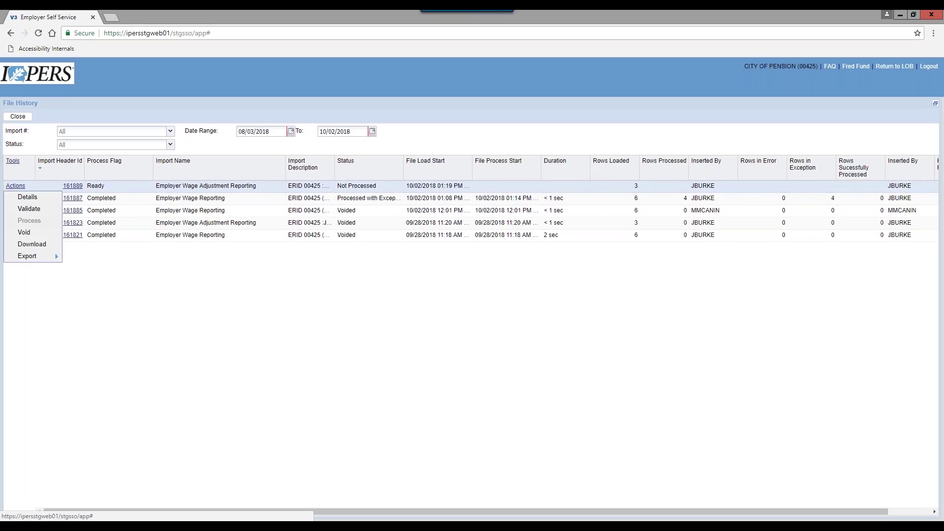
left_click(28, 209)
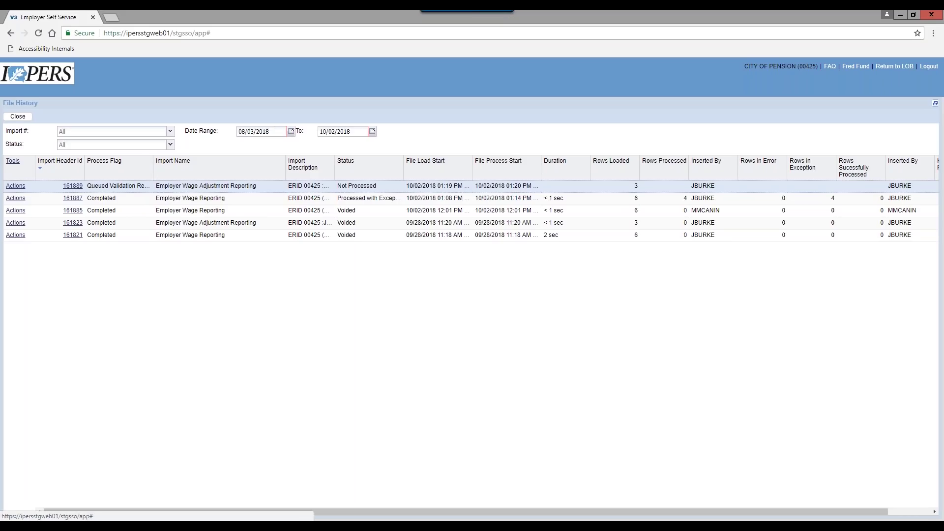
left_click_drag(153, 165, 200, 162)
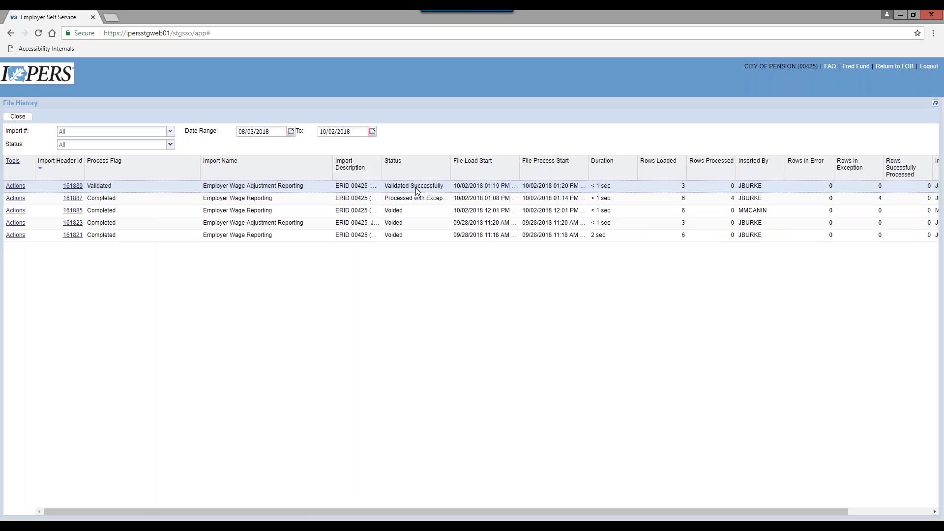
Process the validated wage adjustment import, confirm the processing and close the file history.
left_click(14, 186)
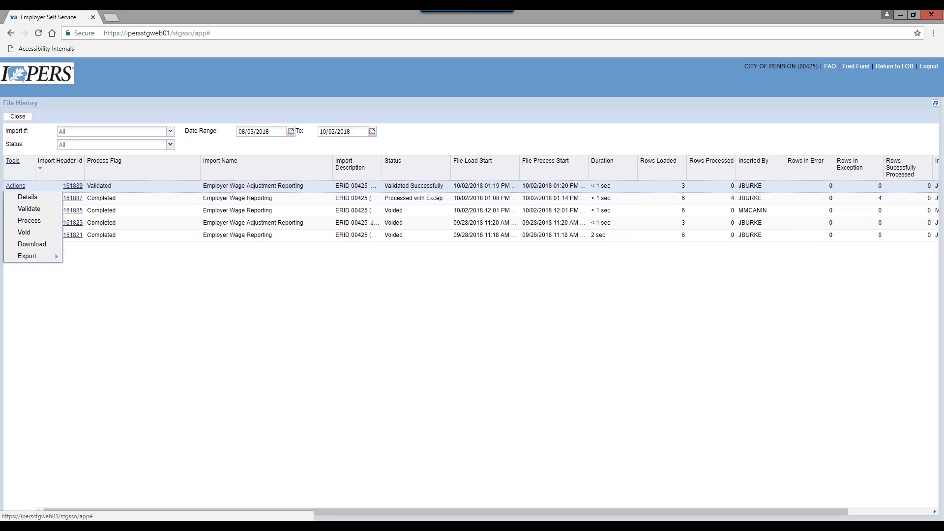
left_click(27, 221)
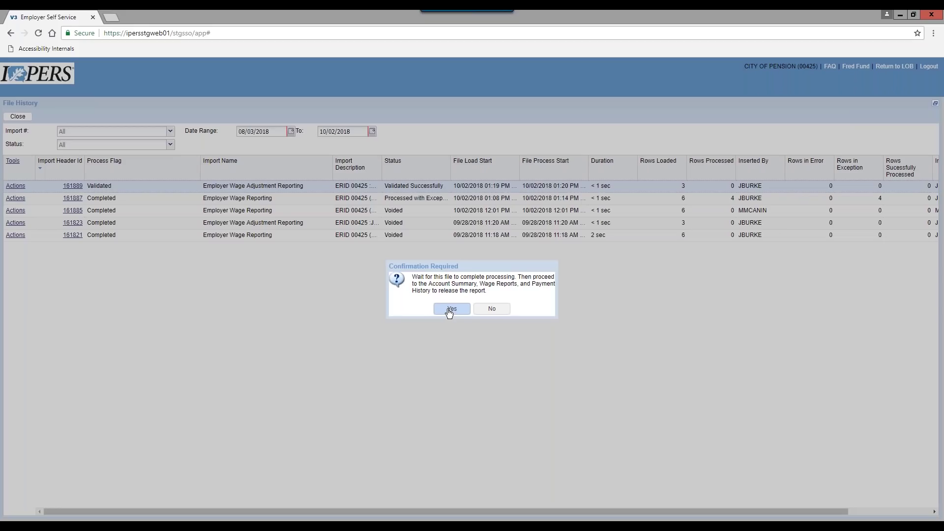
left_click(449, 311)
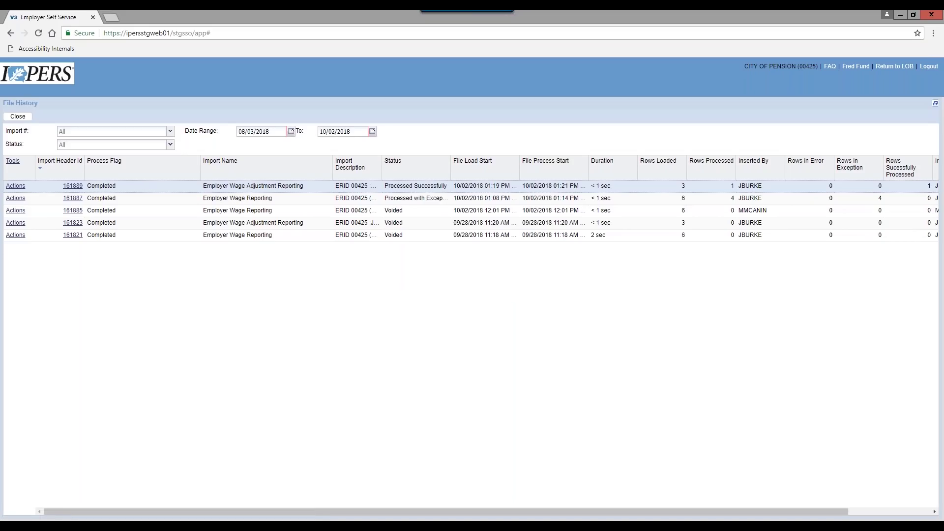
left_click(25, 120)
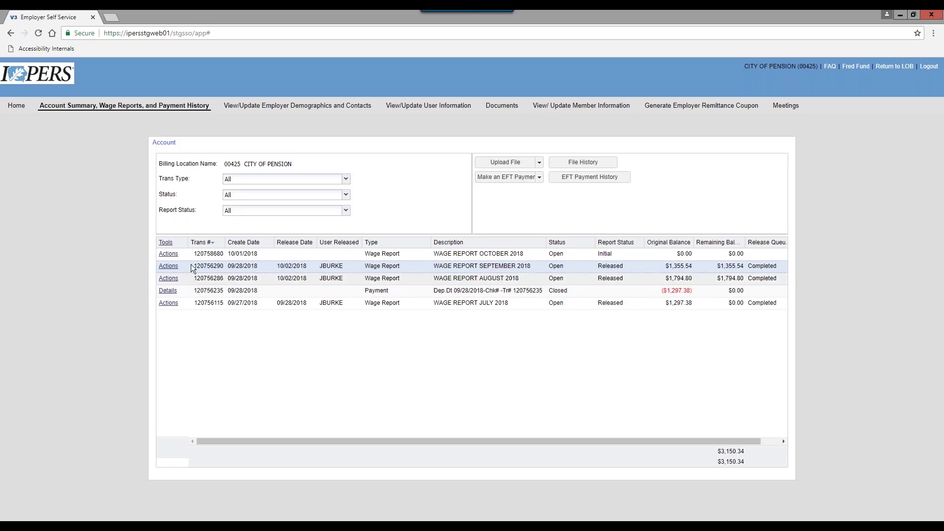
Refresh the transaction list and look over the actions available for the new Wage Adjustment transaction.
left_click(166, 244)
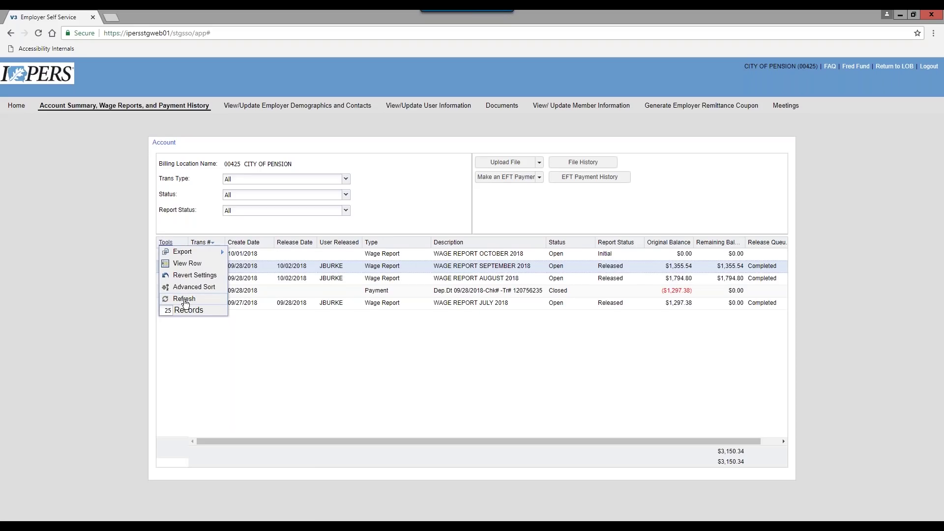
left_click(185, 300)
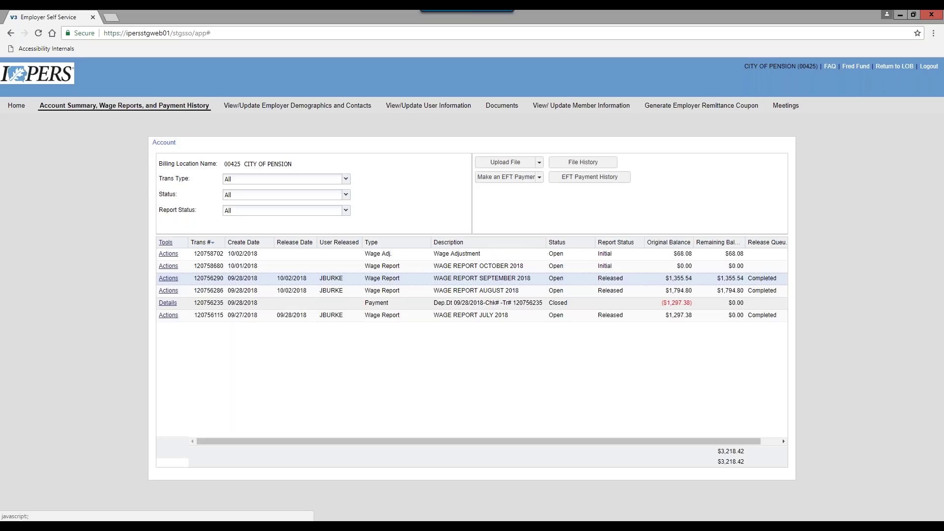
left_click(455, 253)
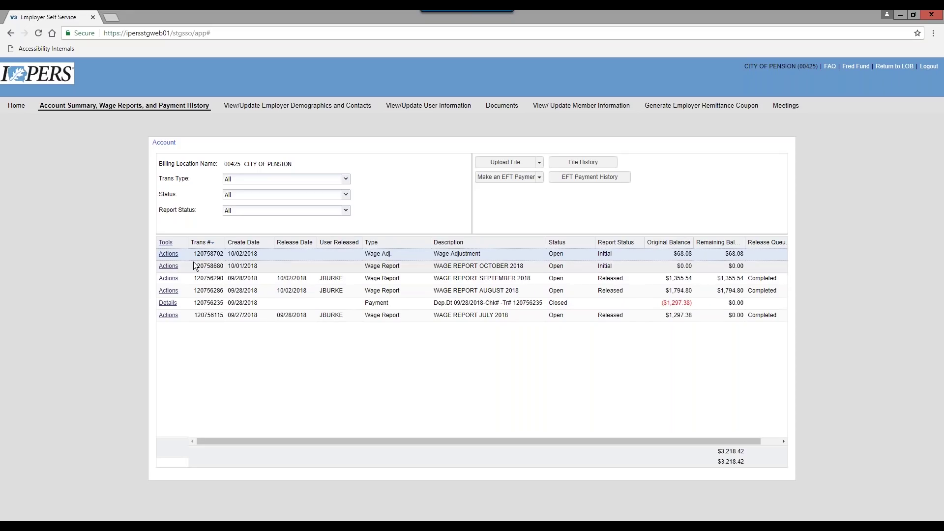
left_click(173, 254)
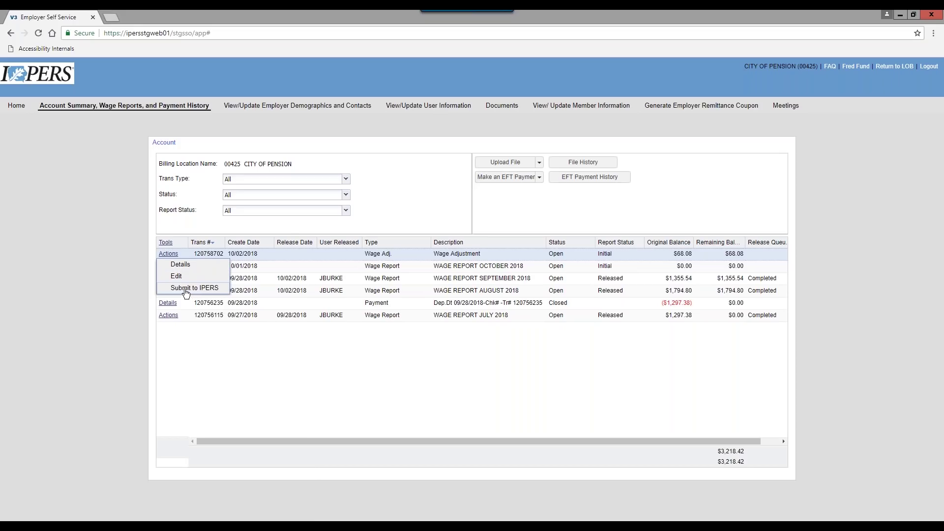
left_click(375, 216)
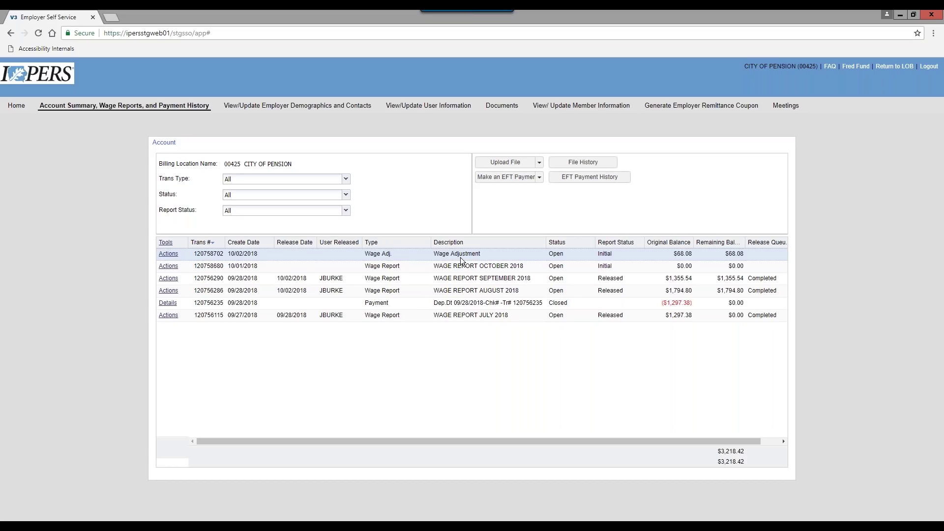
Submit the Wage Adjustment transaction to IPERS, confirm the submission and close the notice.
left_click(168, 253)
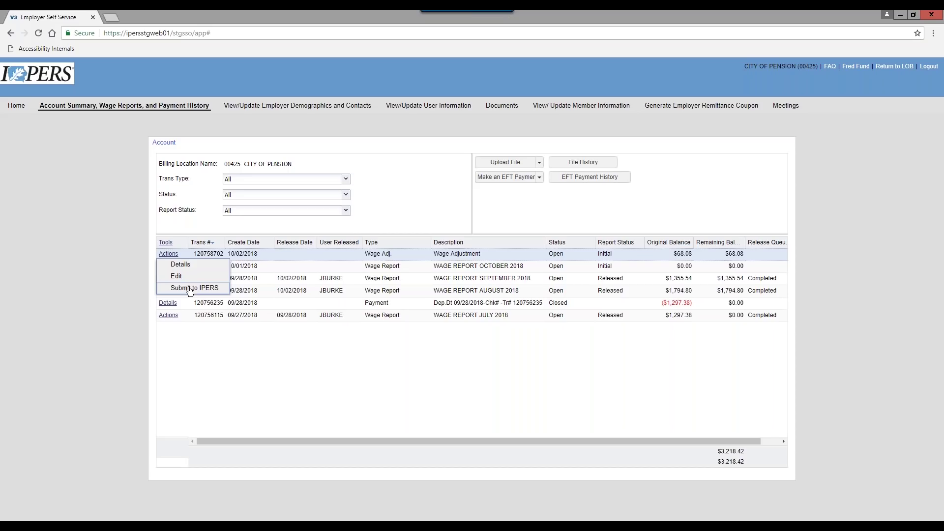
left_click(190, 289)
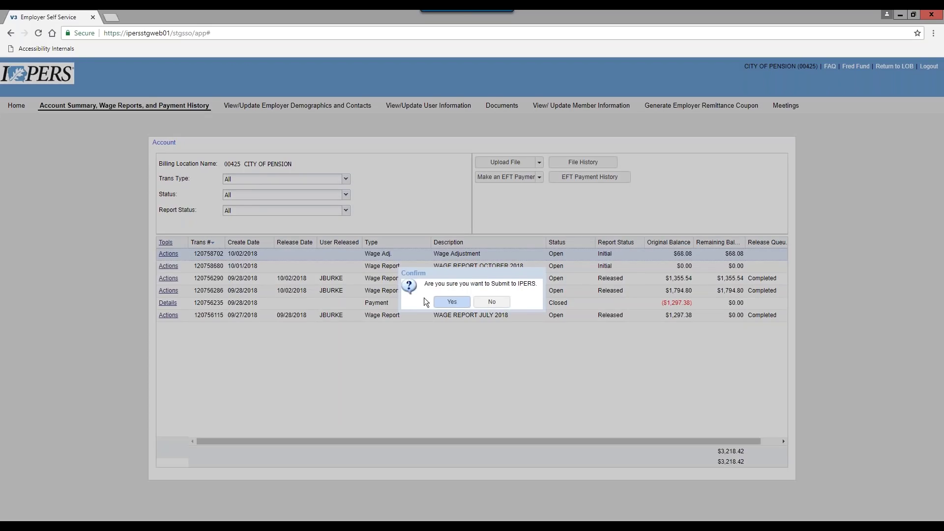
left_click(453, 303)
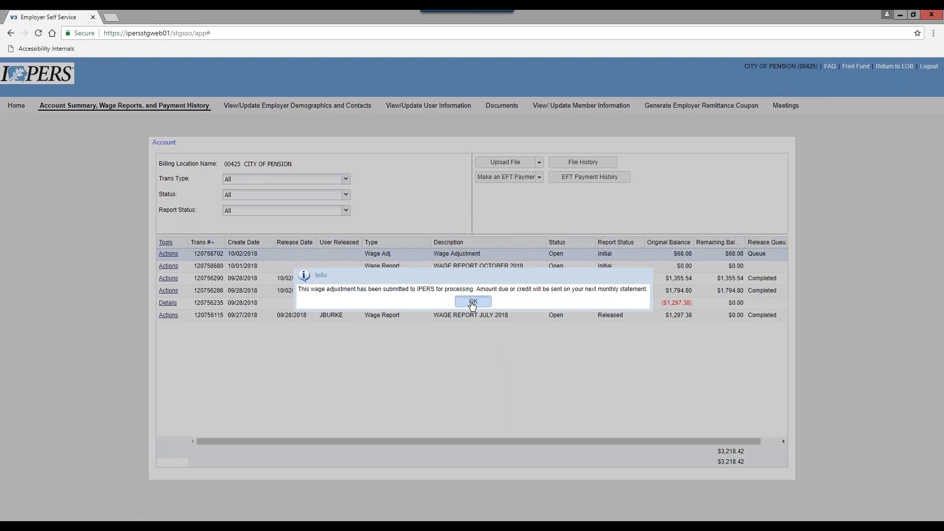
left_click(471, 301)
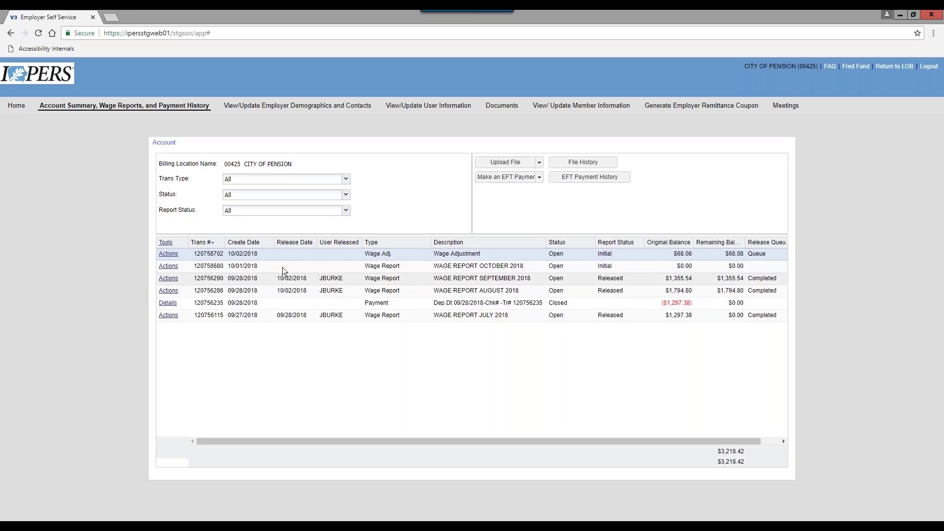
Refresh the transaction list and check the submitted wage adjustment's report status and its available actions.
left_click(165, 242)
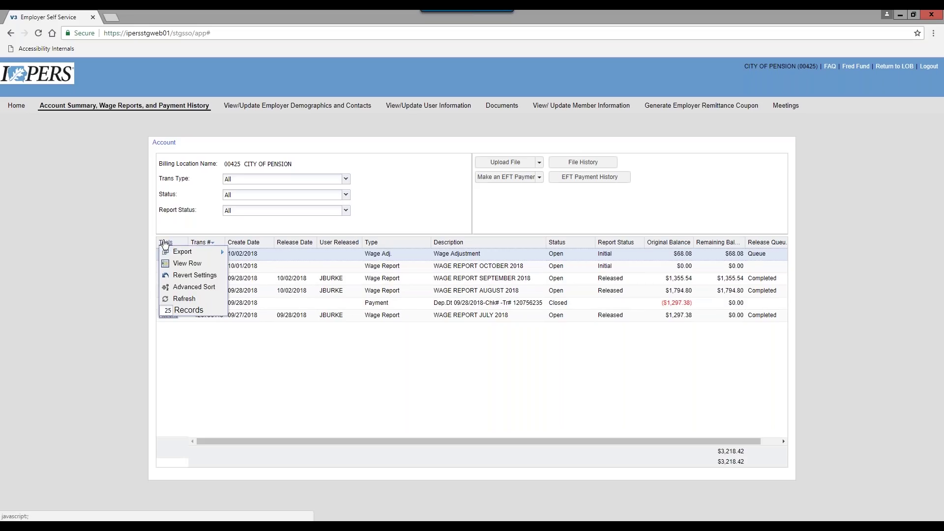
left_click(184, 299)
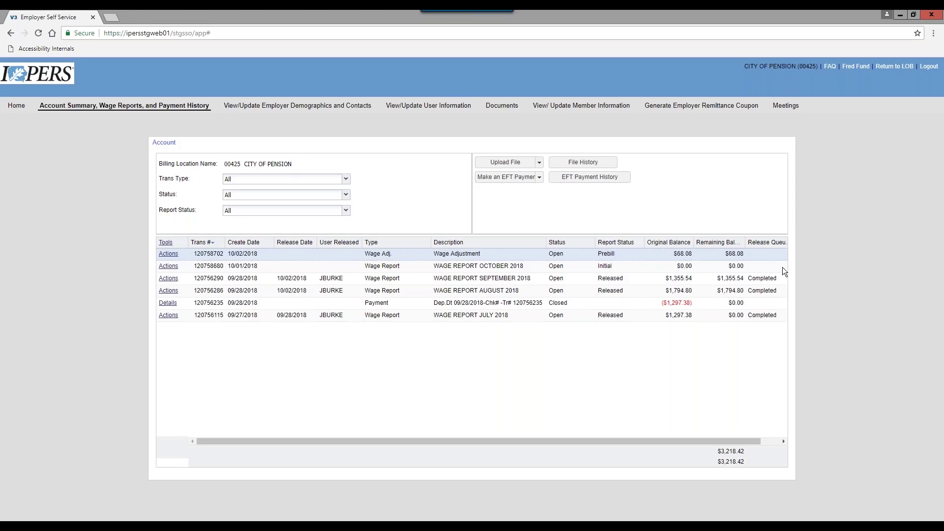
mouse_move(699, 439)
left_mouse_down()
mouse_move(731, 440)
mouse_move(699, 440)
left_mouse_up()
left_click(169, 254)
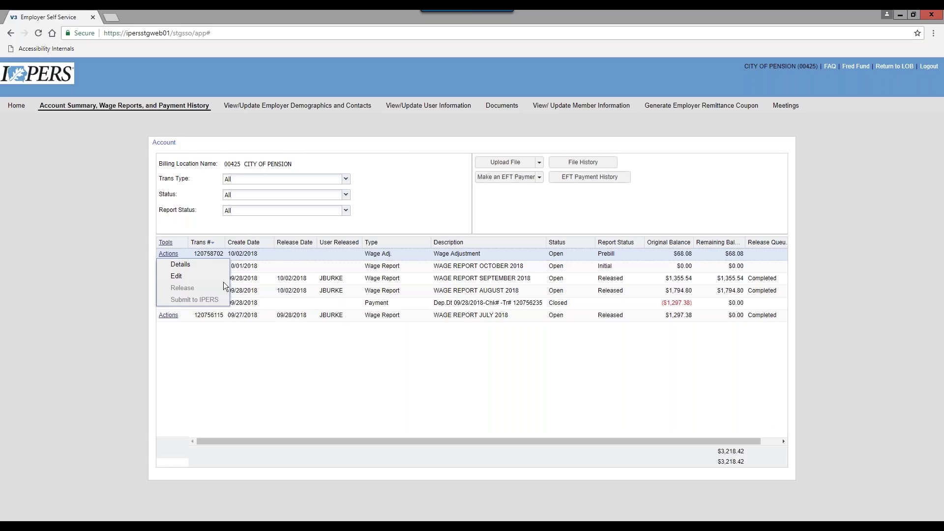
left_click(465, 207)
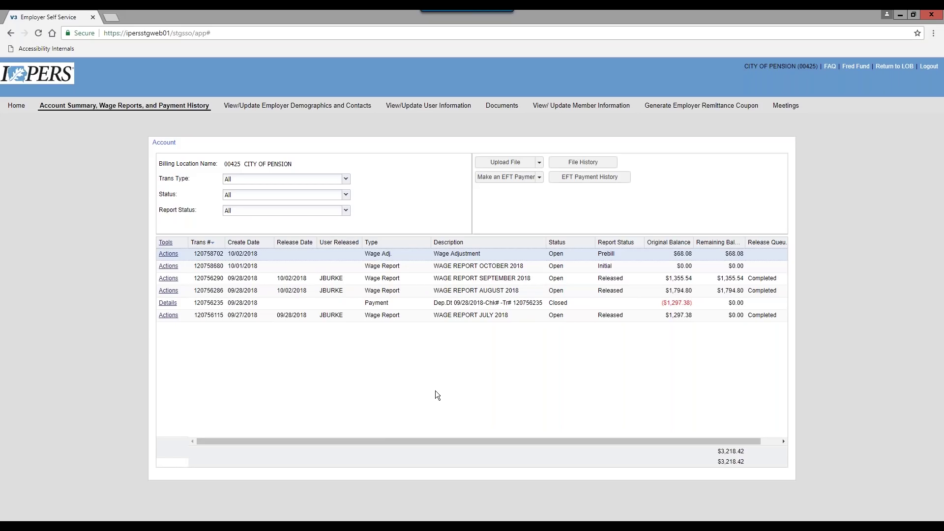
Switch to the PowerPoint slide show and show the "Where do I get Help" slide.
mouse_move(244, 524)
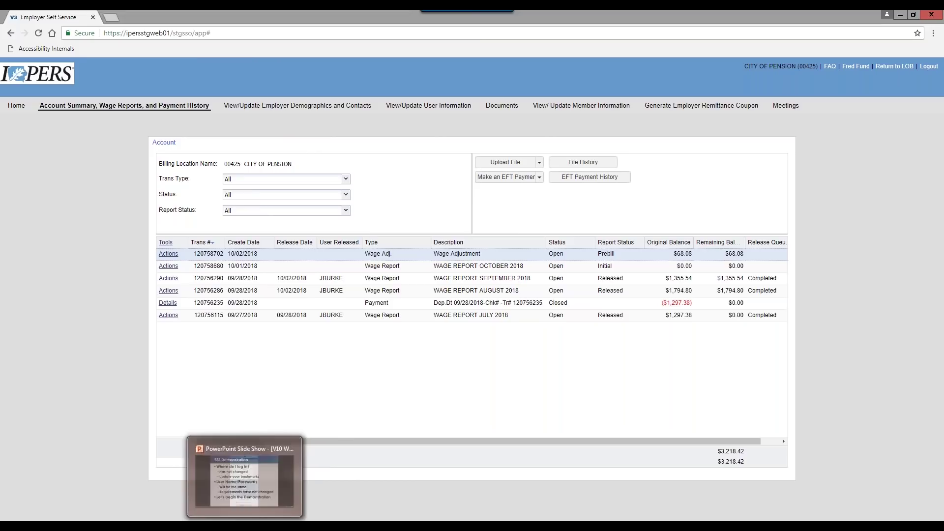
left_click(257, 482)
left_click(257, 482)
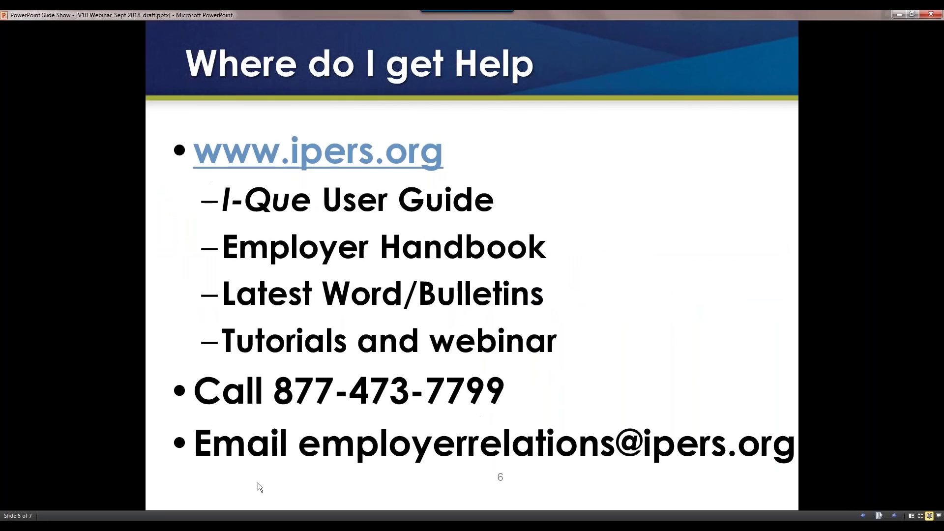